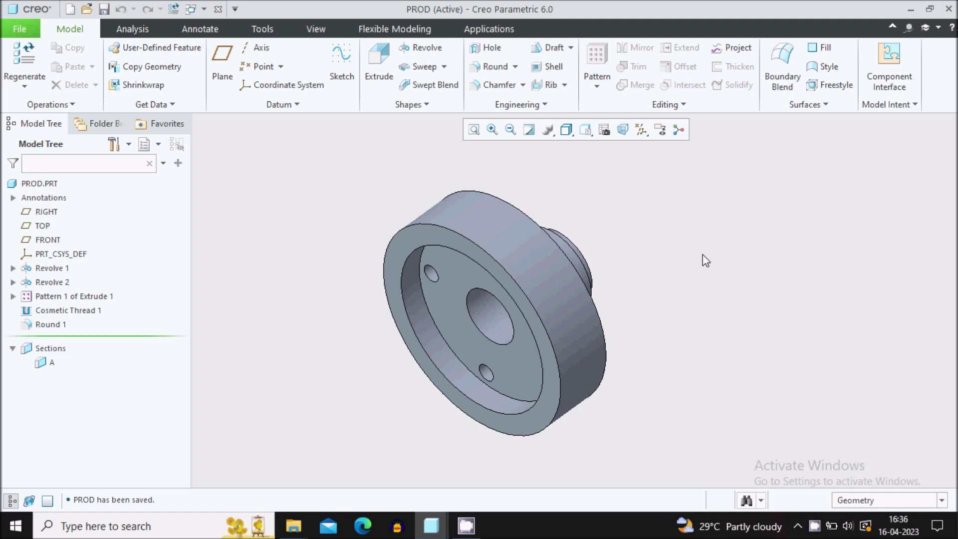
# - Orbit the flange part to inspect its holes and hub from several angles
pyautogui.scroll(-2, 563, 314)
pyautogui.moveTo(563, 318)
pyautogui.mouseDown(button='middle')
pyautogui.moveTo(508, 302)
pyautogui.moveTo(488, 317)
pyautogui.mouseUp(button='middle')
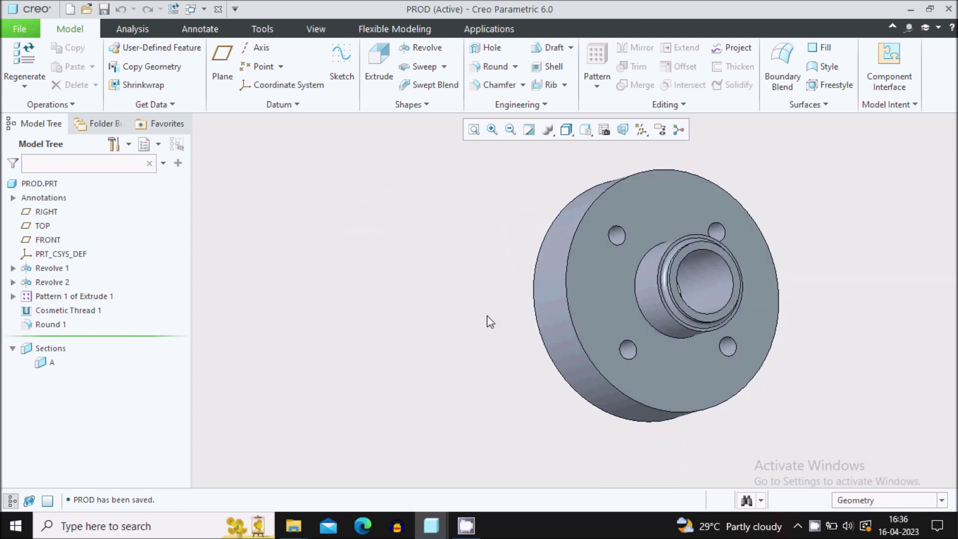
pyautogui.moveTo(535, 296)
pyautogui.mouseDown(button='middle')
pyautogui.moveTo(611, 291)
pyautogui.moveTo(620, 304)
pyautogui.mouseUp(button='middle')
pyautogui.hotkey('ctrl', 'd')
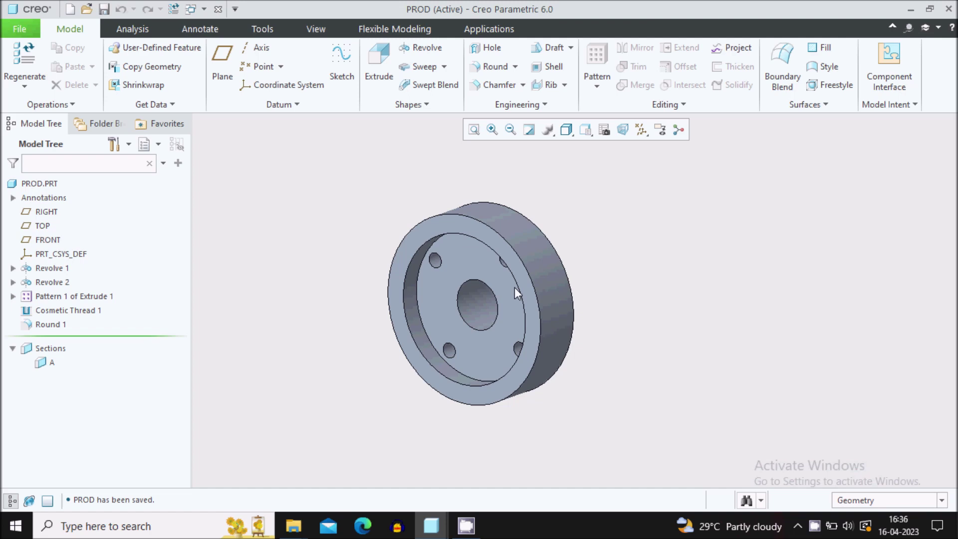
pyautogui.moveTo(517, 294); pyautogui.dragTo(487, 300, button='middle')
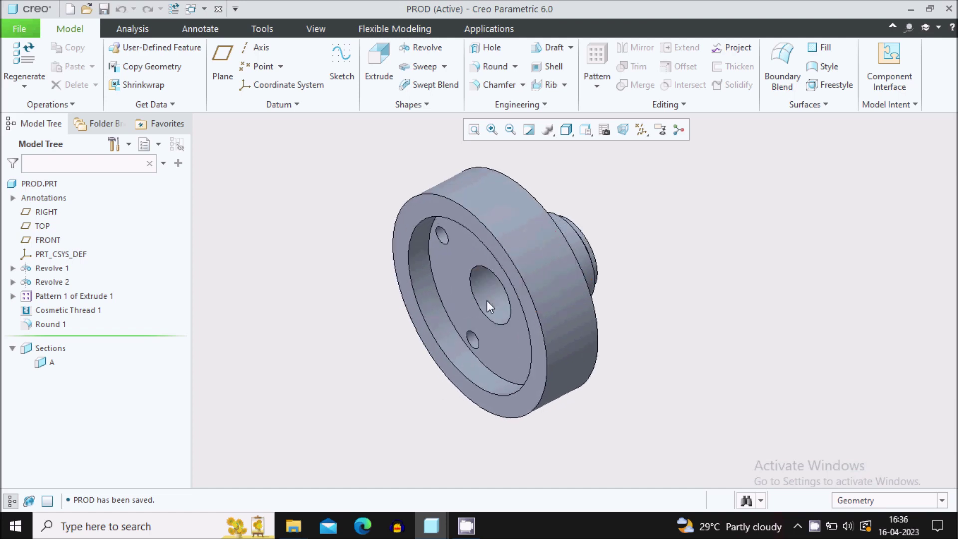
# - Switch to the DRW0002 drawing and bring the reference flange drawing into view
pyautogui.click(203, 10)
pyautogui.click(232, 41)
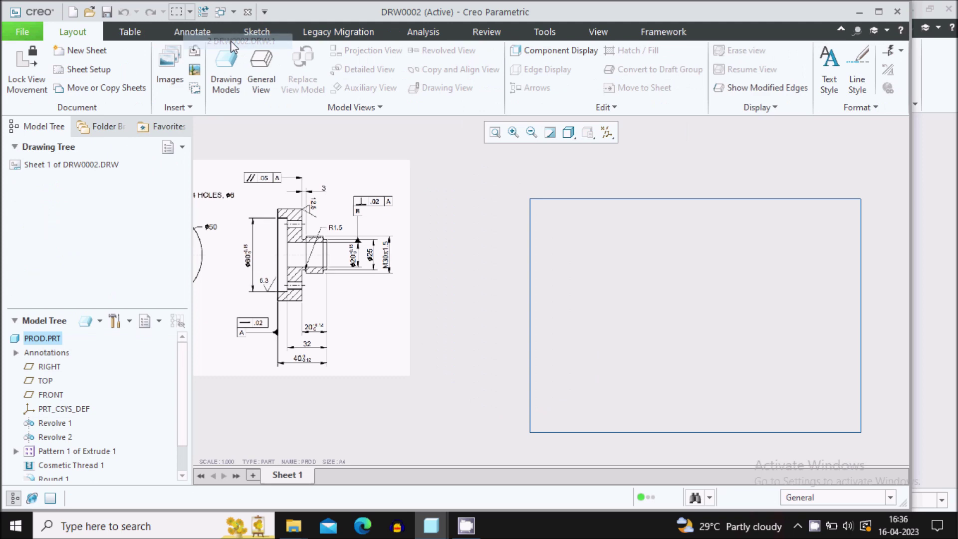
pyautogui.moveTo(375, 262)
pyautogui.mouseDown(button='middle')
pyautogui.moveTo(444, 254)
pyautogui.moveTo(629, 267)
pyautogui.mouseUp(button='middle')
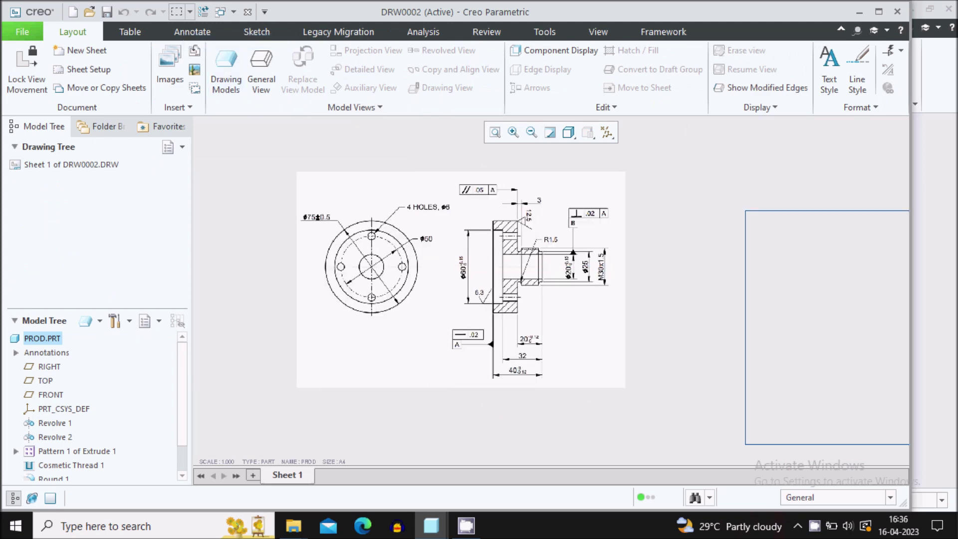
pyautogui.scroll(-1, 413, 267)
pyautogui.scroll(-1, 413, 267)
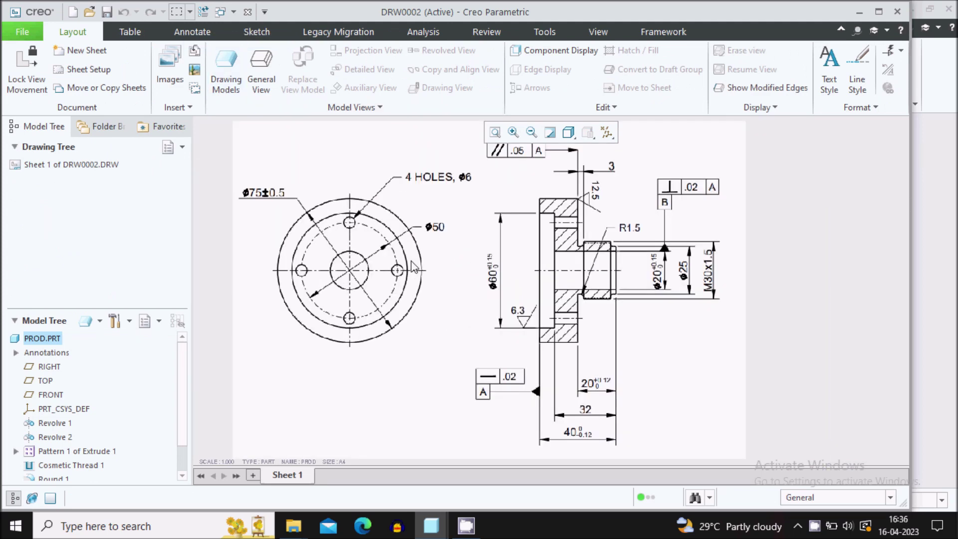
pyautogui.moveTo(413, 267); pyautogui.dragTo(414, 279, button='middle')
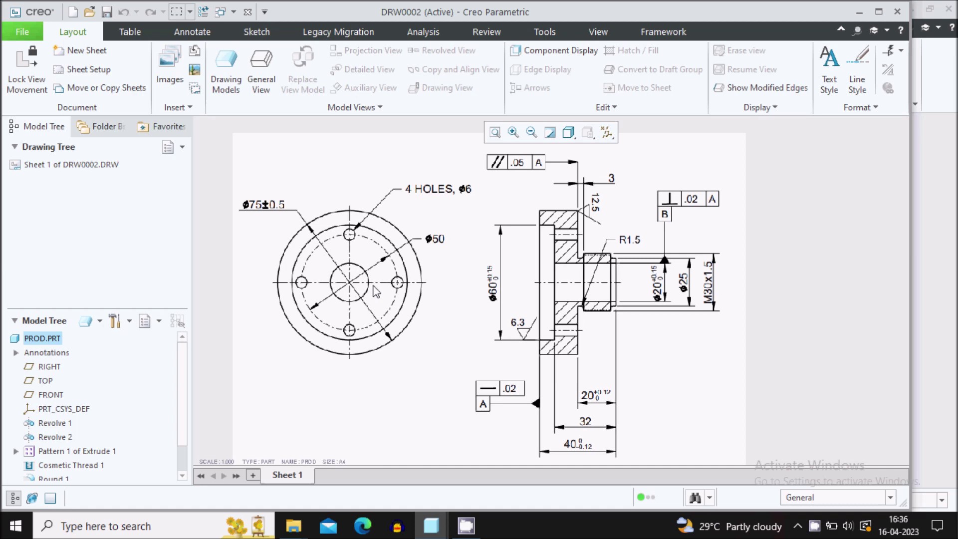
pyautogui.scroll(3, 350, 253)
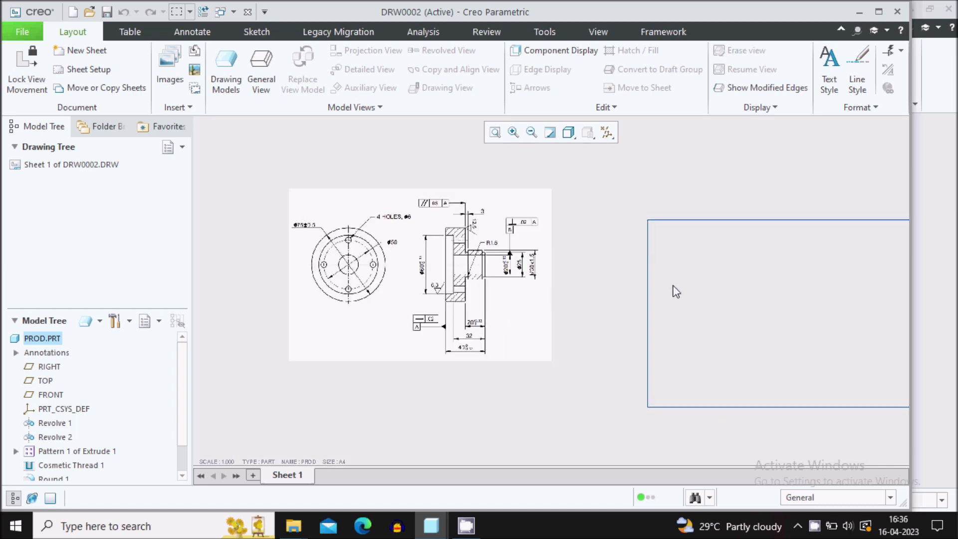
pyautogui.scroll(-2, 335, 244)
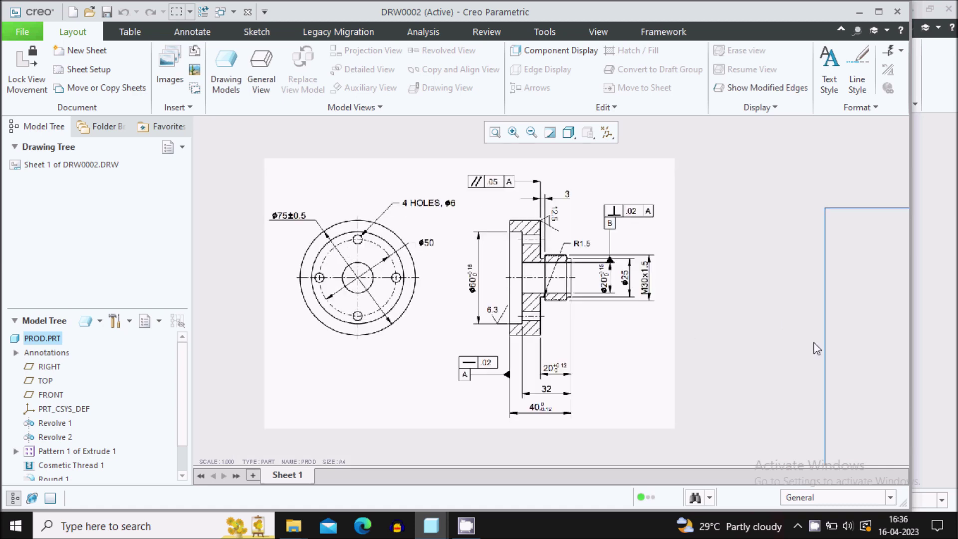
# - Examine the reference's hatched side section, then center the empty sheet frame
pyautogui.moveTo(514, 321); pyautogui.dragTo(524, 347, button='middle')
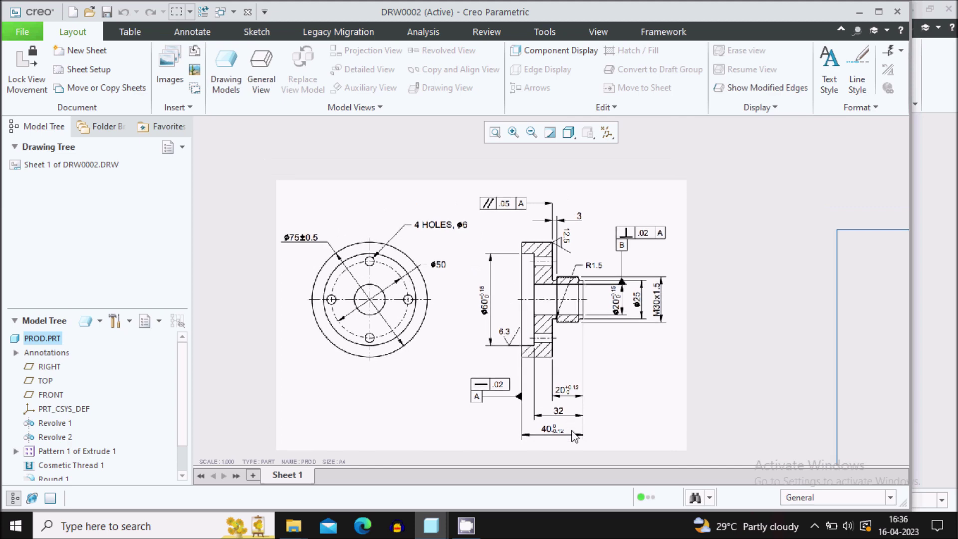
pyautogui.scroll(-1, 574, 438)
pyautogui.moveTo(613, 329); pyautogui.dragTo(570, 331, button='middle')
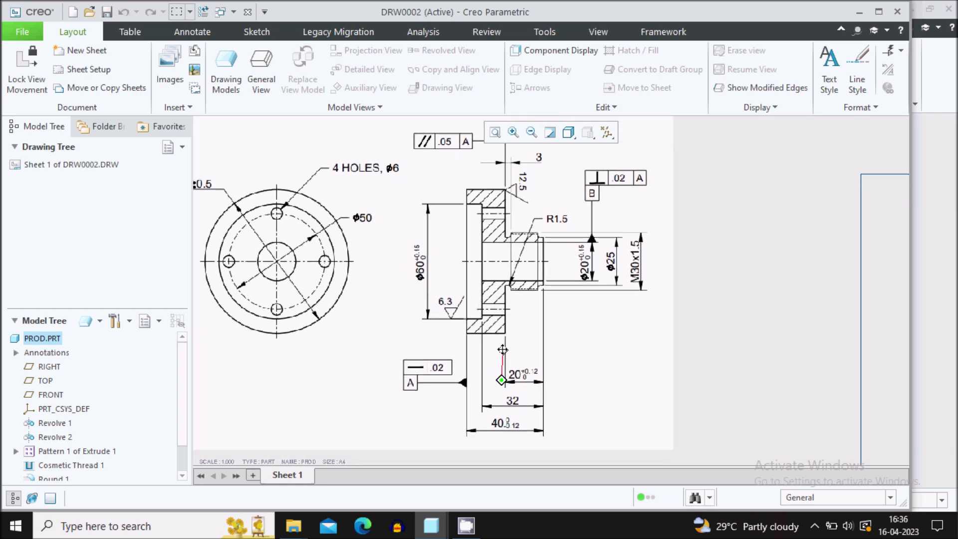
pyautogui.scroll(-1, 492, 414)
pyautogui.moveTo(553, 271); pyautogui.dragTo(548, 369, button='middle')
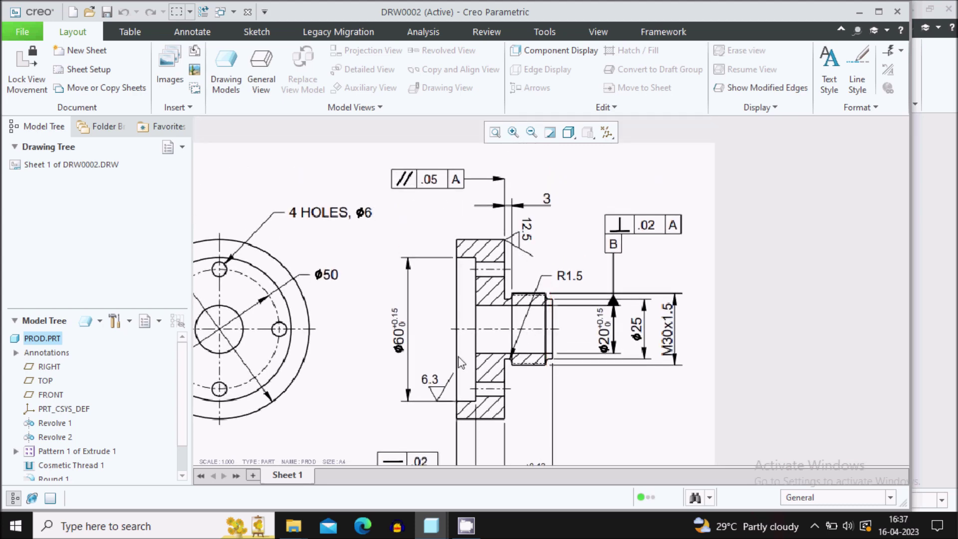
pyautogui.scroll(6, 424, 280)
pyautogui.moveTo(656, 309); pyautogui.dragTo(437, 274, button='middle')
pyautogui.scroll(-2, 627, 283)
pyautogui.moveTo(663, 286); pyautogui.dragTo(595, 265, button='middle')
# - Place a general view with no combined state on the sheet, oriented FRONT
pyautogui.click(263, 71)
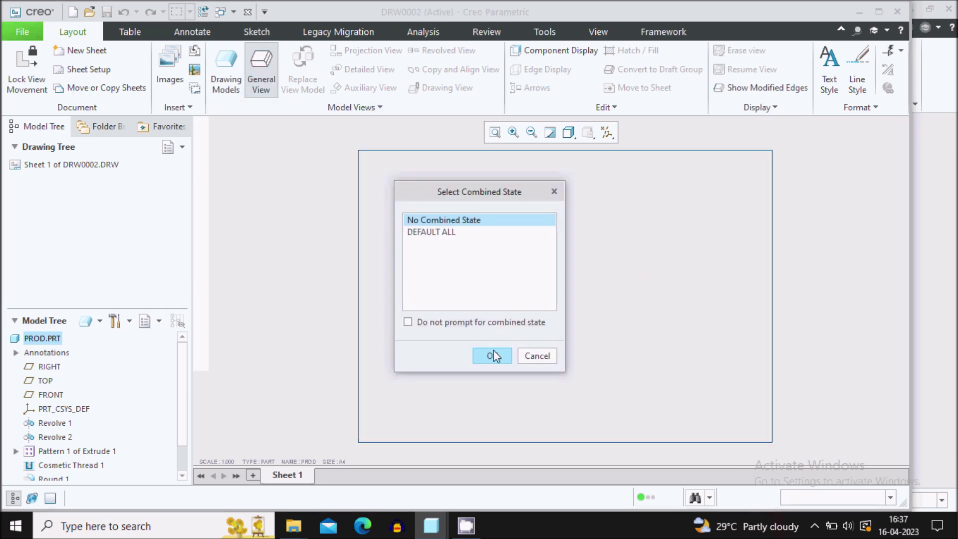
pyautogui.click(492, 356)
pyautogui.click(624, 263)
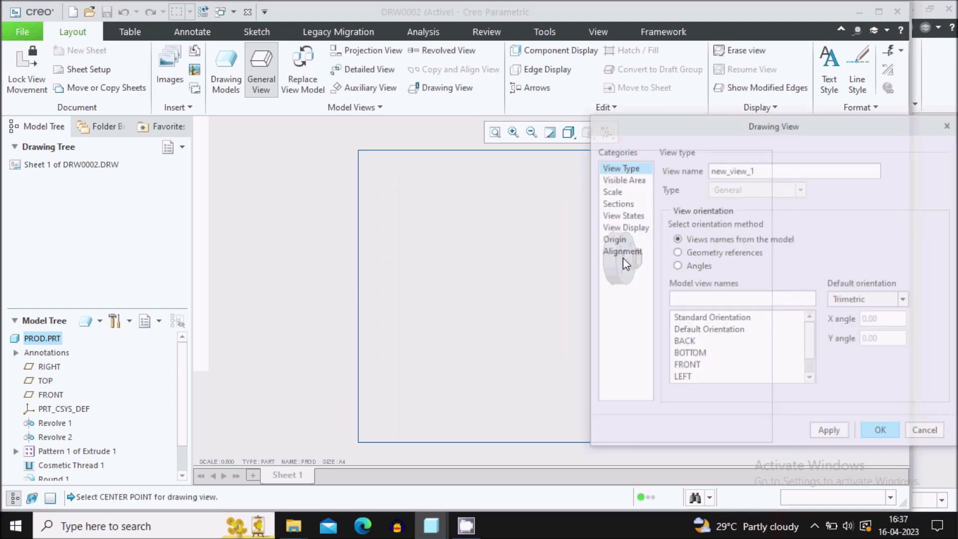
pyautogui.click(688, 366)
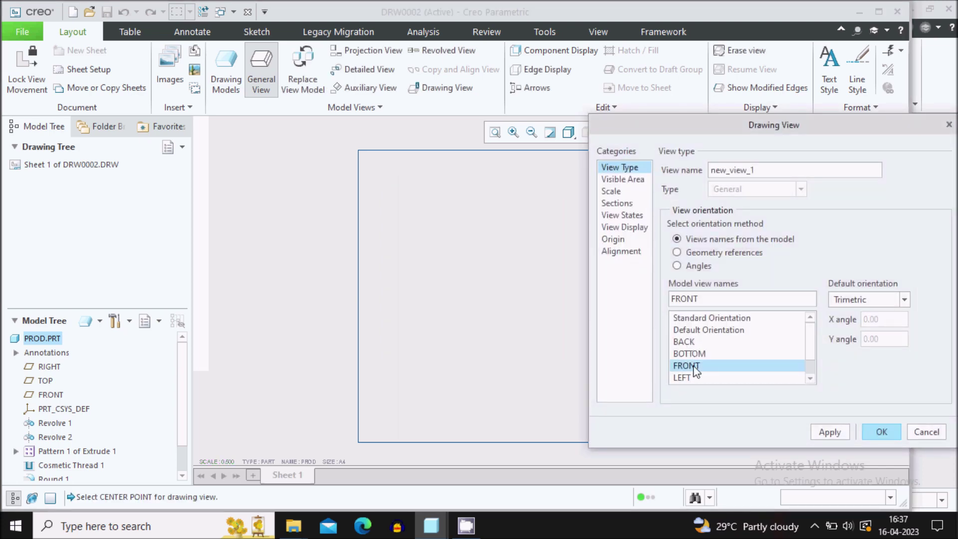
# - Set the view's display style to No Hidden with Dimmed tangent edges
pyautogui.click(630, 231)
pyautogui.click(749, 185)
pyautogui.click(719, 248)
pyautogui.click(799, 210)
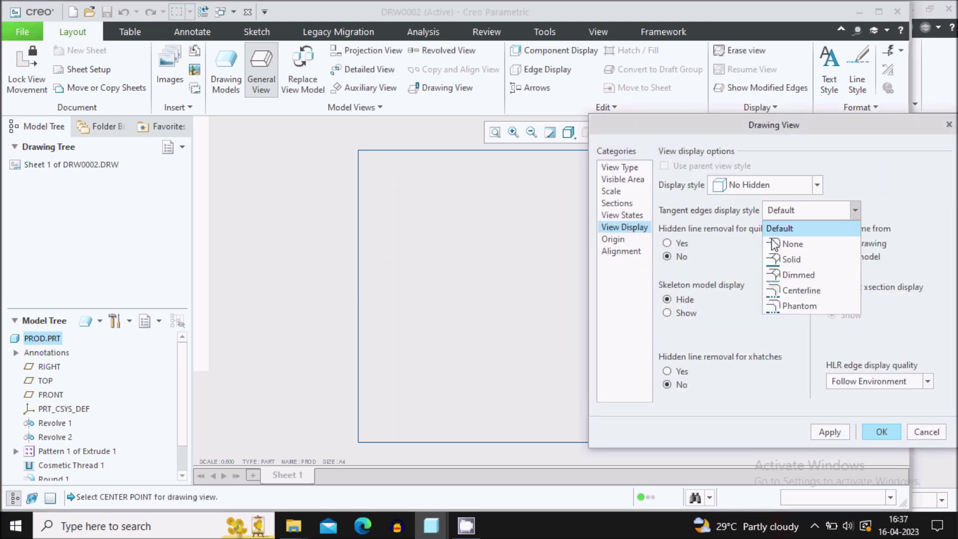
pyautogui.click(797, 274)
pyautogui.click(841, 433)
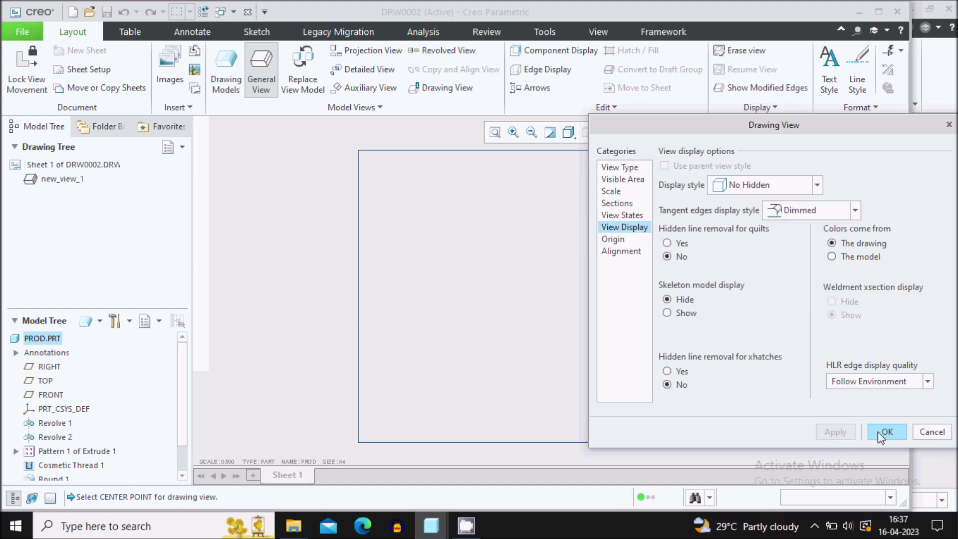
pyautogui.click(880, 431)
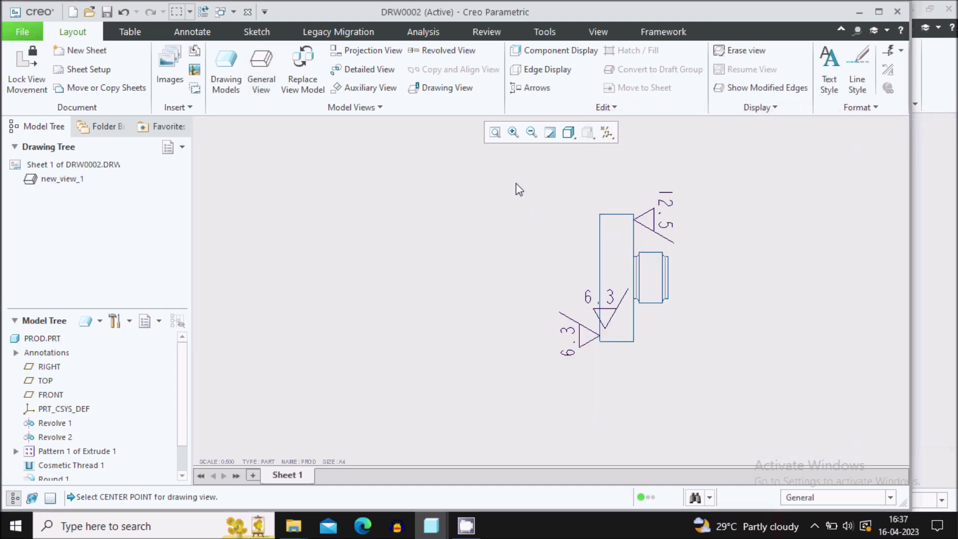
# - Delete the three surface-finish symbols, including 6.3 and 12.5, from the front view
pyautogui.click(576, 341)
pyautogui.keyDown('ctrl'); pyautogui.click(606, 310); pyautogui.keyUp('ctrl')
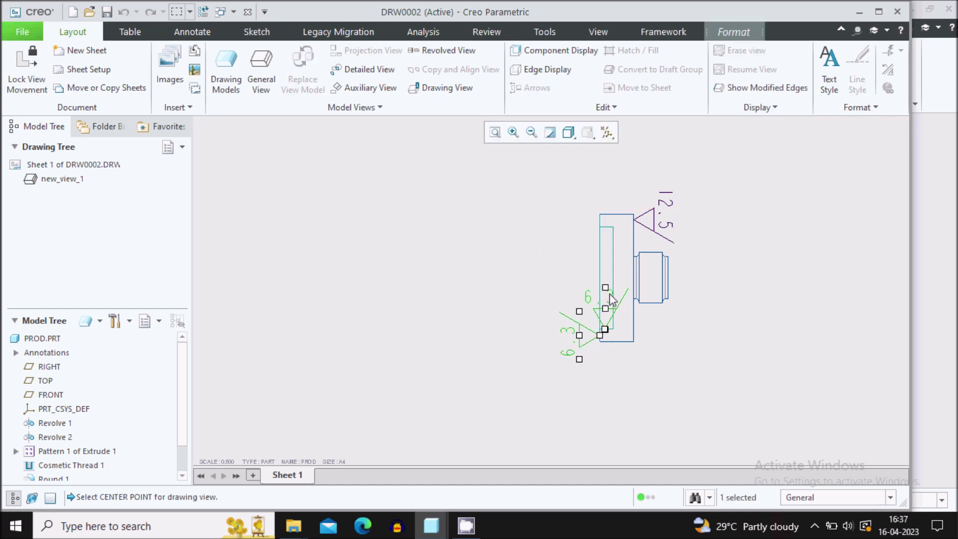
pyautogui.keyDown('ctrl'); pyautogui.click(668, 204); pyautogui.keyUp('ctrl')
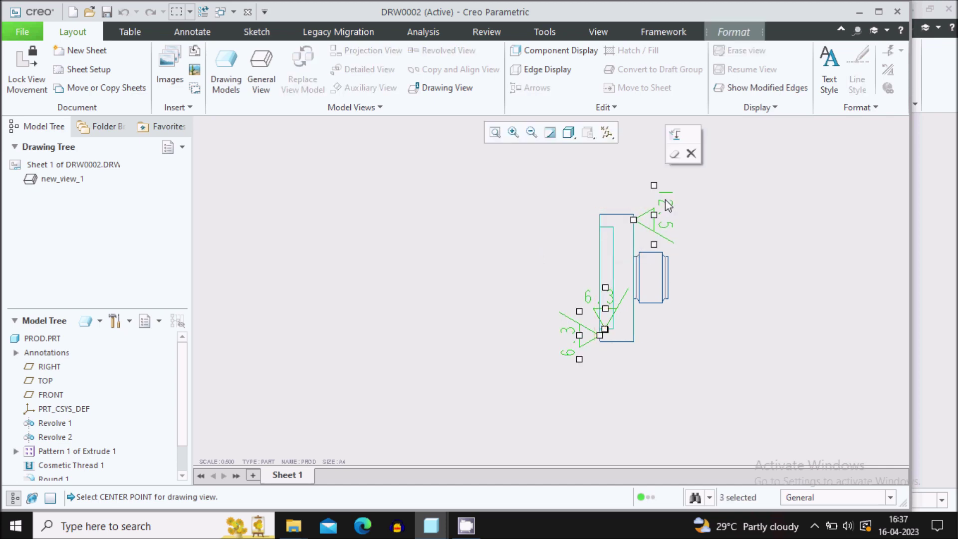
pyautogui.click(691, 153)
pyautogui.scroll(3, 742, 259)
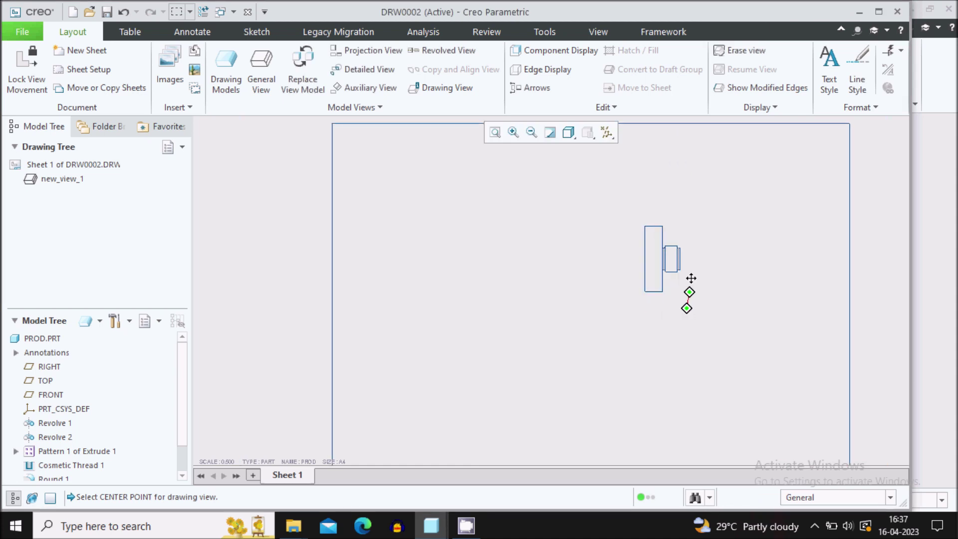
# - Change the drawing scale from 0.500 to 1
pyautogui.doubleClick(229, 462)
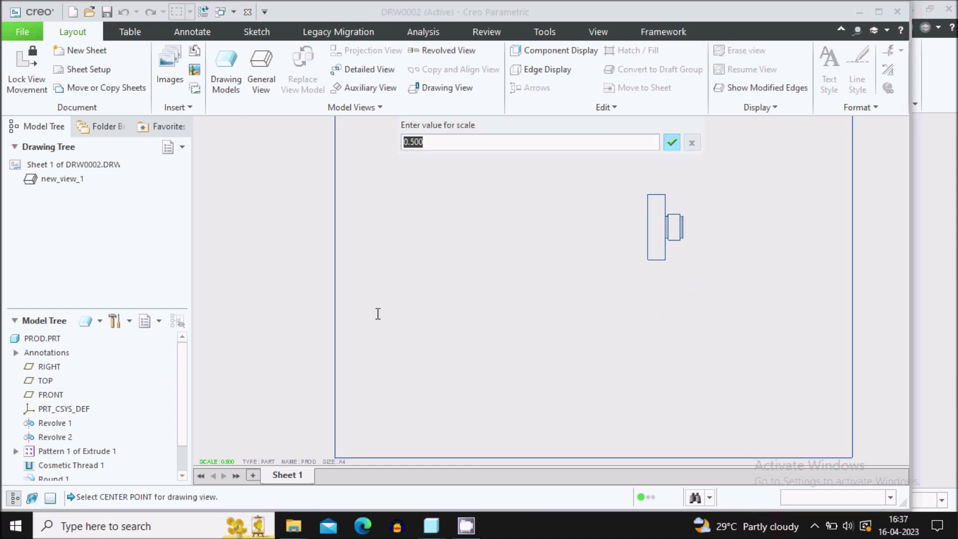
pyautogui.write('1')
pyautogui.click(671, 143)
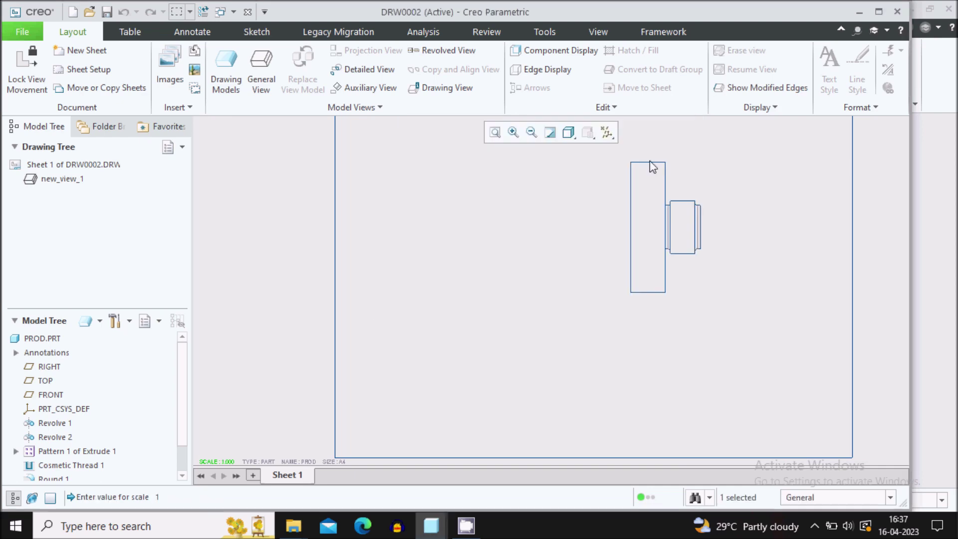
# - Move the front view slightly right on the sheet
pyautogui.click(628, 281)
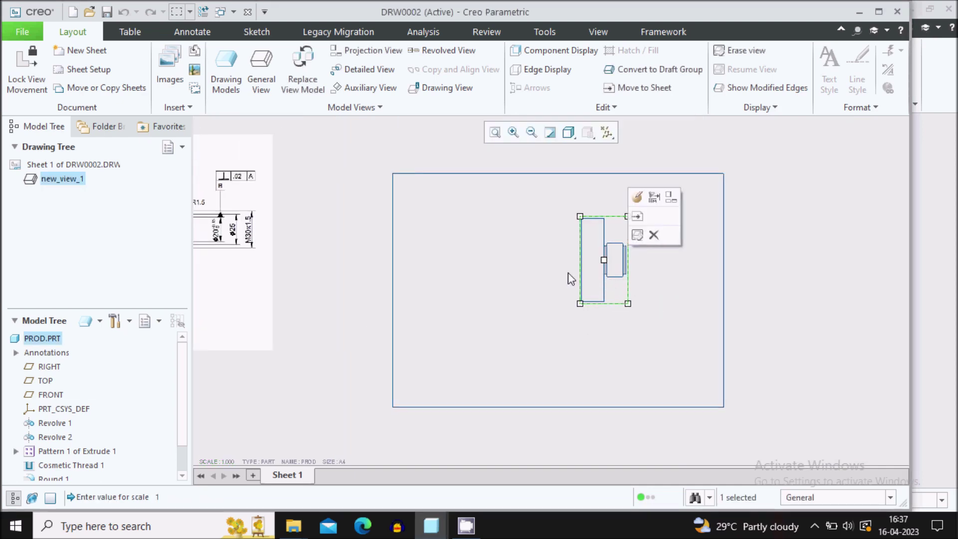
pyautogui.moveTo(618, 288); pyautogui.dragTo(630, 310)
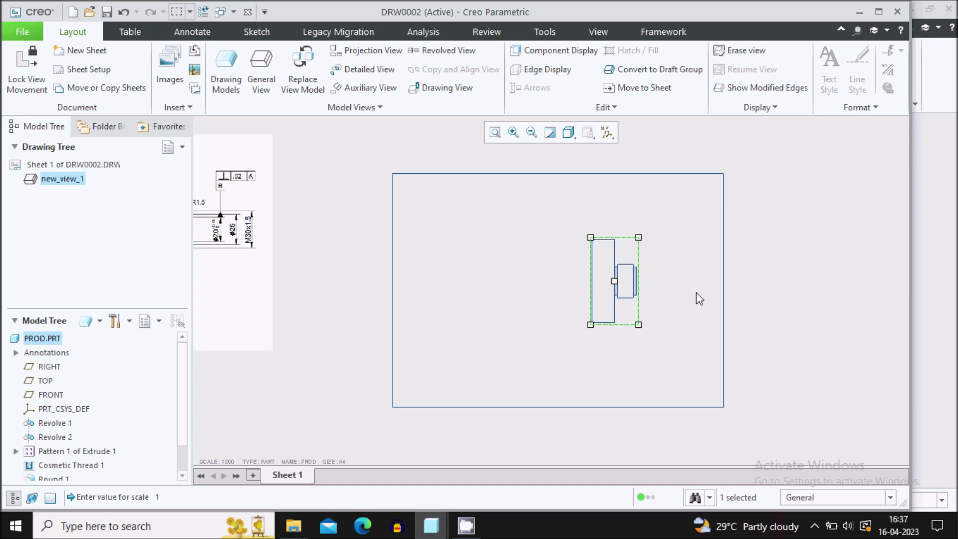
pyautogui.click(696, 293)
pyautogui.click(628, 309)
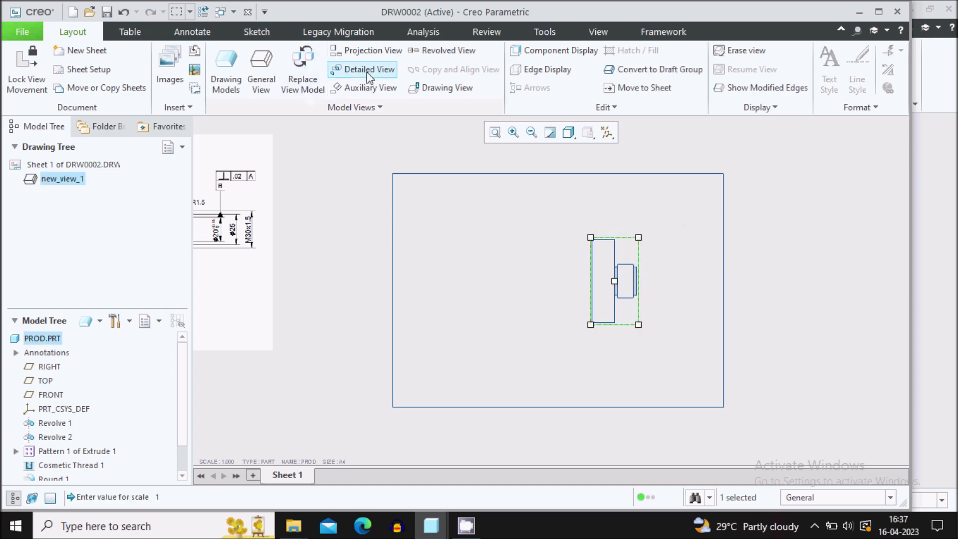
# - Add a circular projected view left of the front view, with No Hidden lines and dimmed tangents
pyautogui.click(374, 51)
pyautogui.click(489, 279)
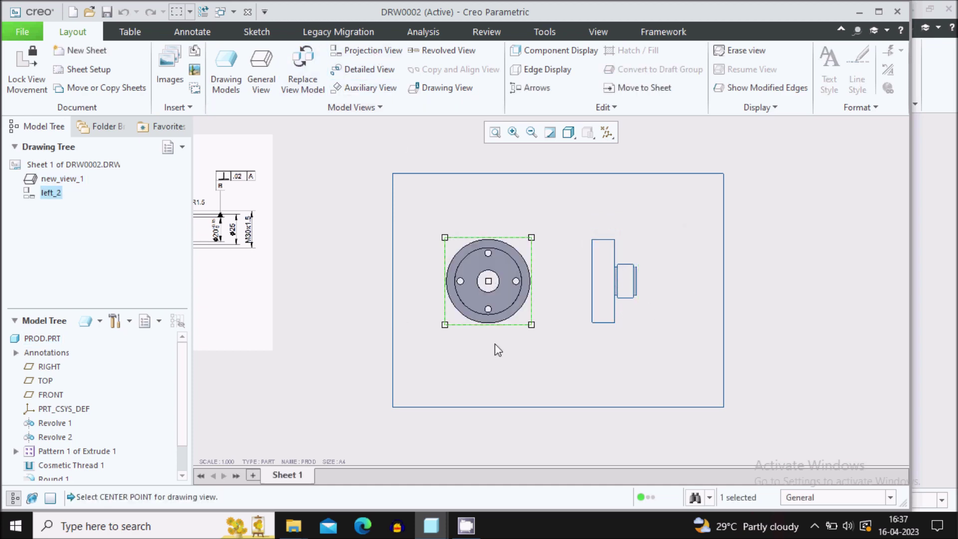
pyautogui.doubleClick(503, 310)
pyautogui.click(603, 228)
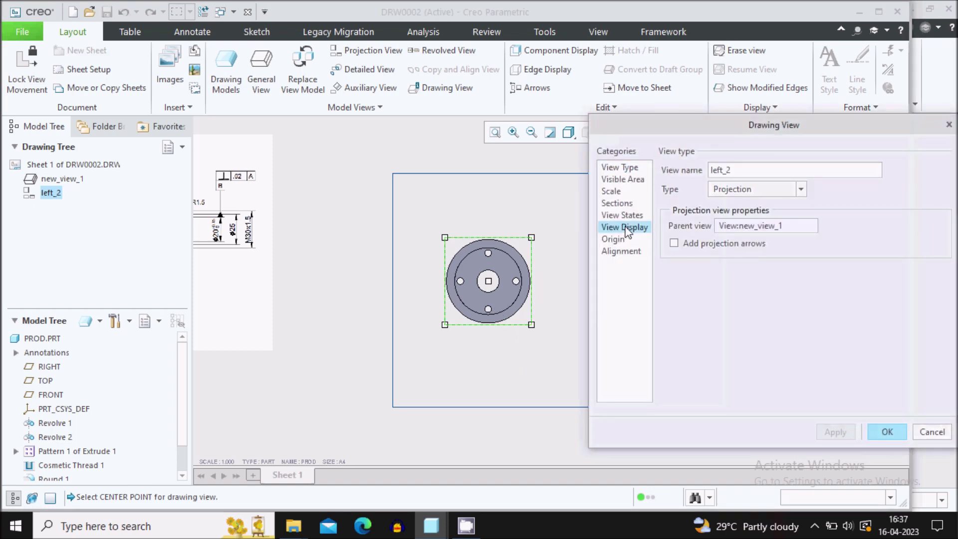
pyautogui.click(734, 192)
pyautogui.click(751, 250)
pyautogui.click(824, 210)
pyautogui.click(796, 274)
pyautogui.click(850, 432)
pyautogui.click(878, 432)
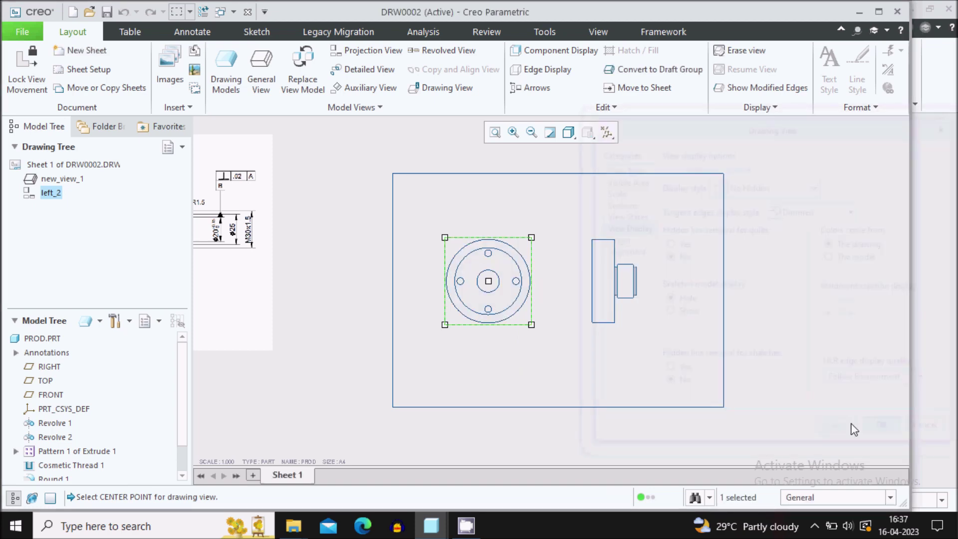
pyautogui.click(828, 388)
# - Open the PROD part from the Model Tree in its own 3D window
pyautogui.moveTo(539, 248)
pyautogui.keyDown('ctrl'); pyautogui.mouseDown(button='middle')
pyautogui.moveTo(549, 257)
pyautogui.moveTo(746, 280)
pyautogui.mouseUp(button='middle'); pyautogui.keyUp('ctrl')
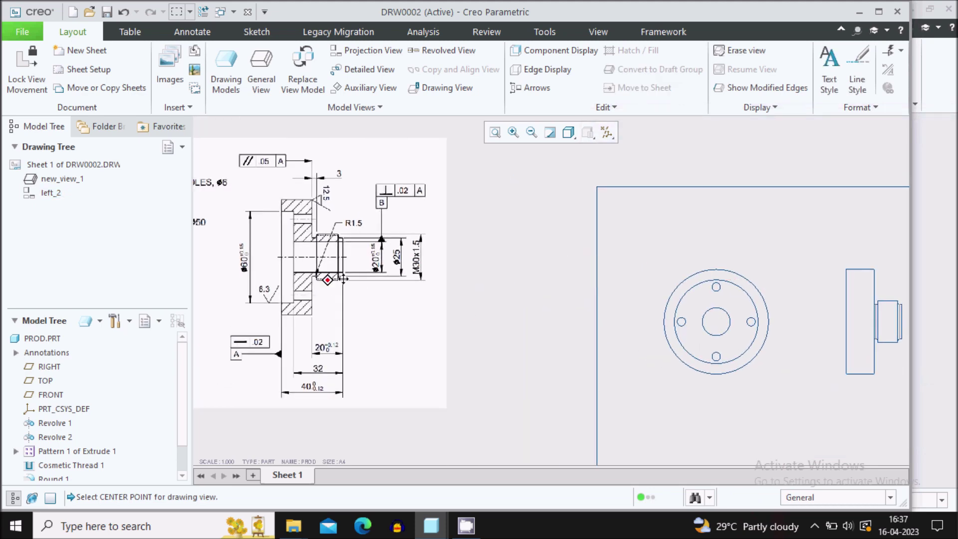
pyautogui.moveTo(300, 288); pyautogui.dragTo(489, 286, button='middle')
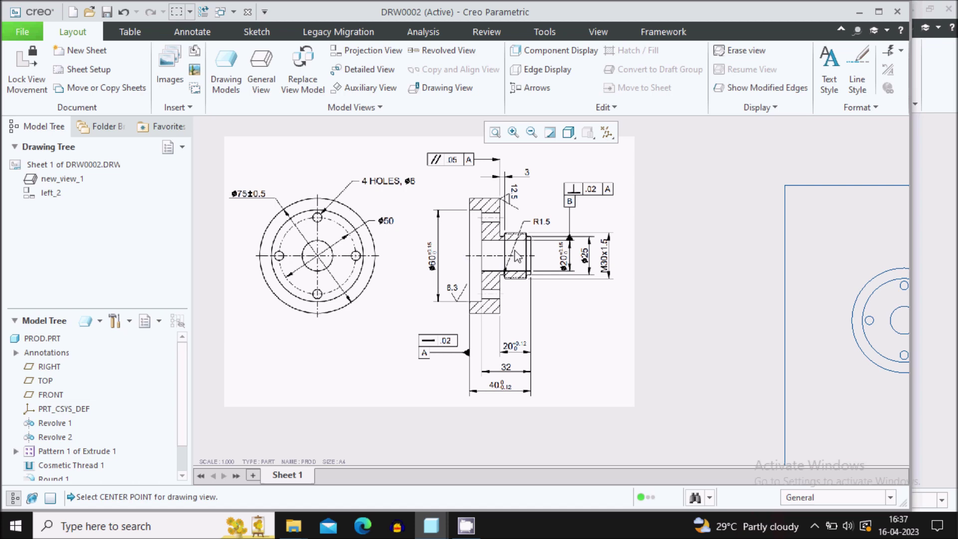
pyautogui.moveTo(488, 282)
pyautogui.keyDown('ctrl'); pyautogui.mouseDown(button='middle')
pyautogui.moveTo(770, 328)
pyautogui.moveTo(666, 304)
pyautogui.mouseUp(button='middle'); pyautogui.keyUp('ctrl')
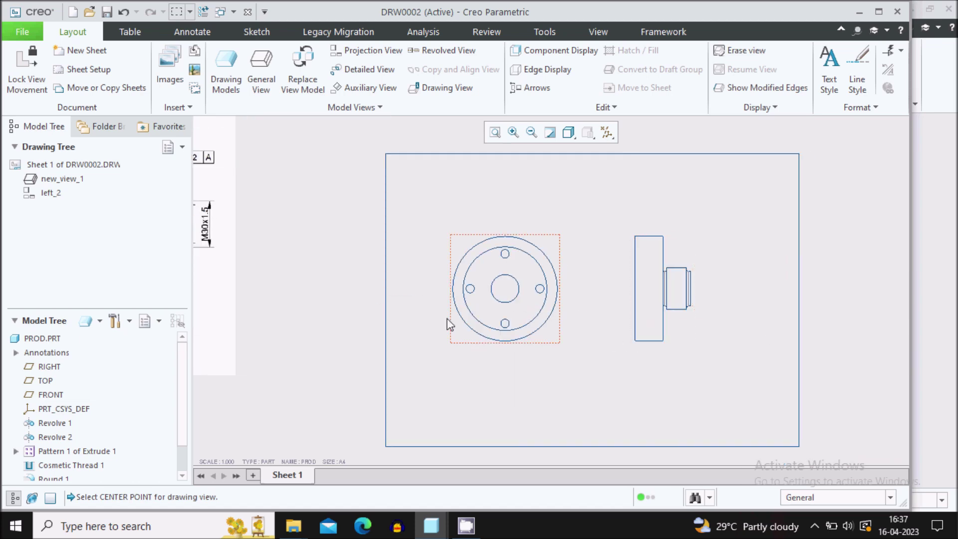
pyautogui.click(53, 339)
pyautogui.rightClick(53, 338)
pyautogui.click(73, 342)
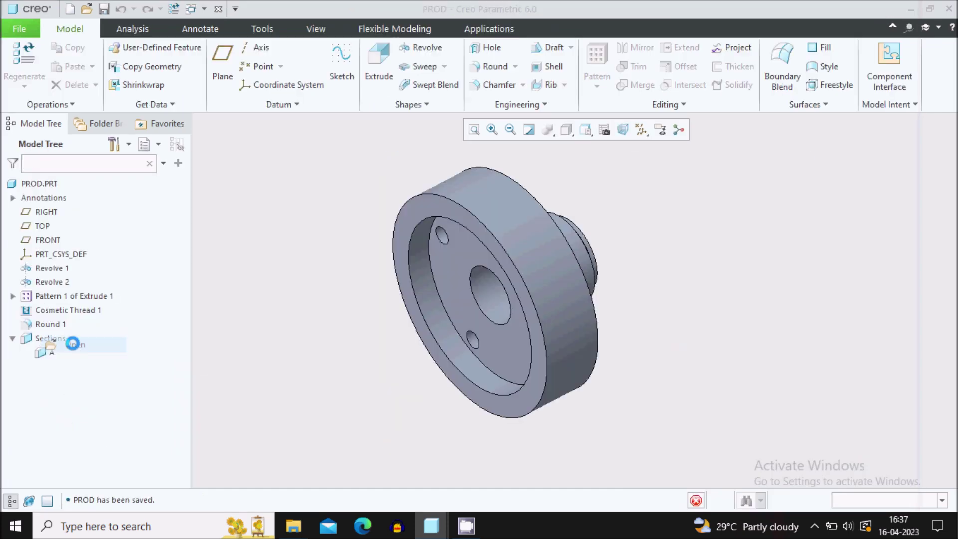
# - Turn on datum plane display in the PROD part
pyautogui.click(50, 241)
pyautogui.click(641, 130)
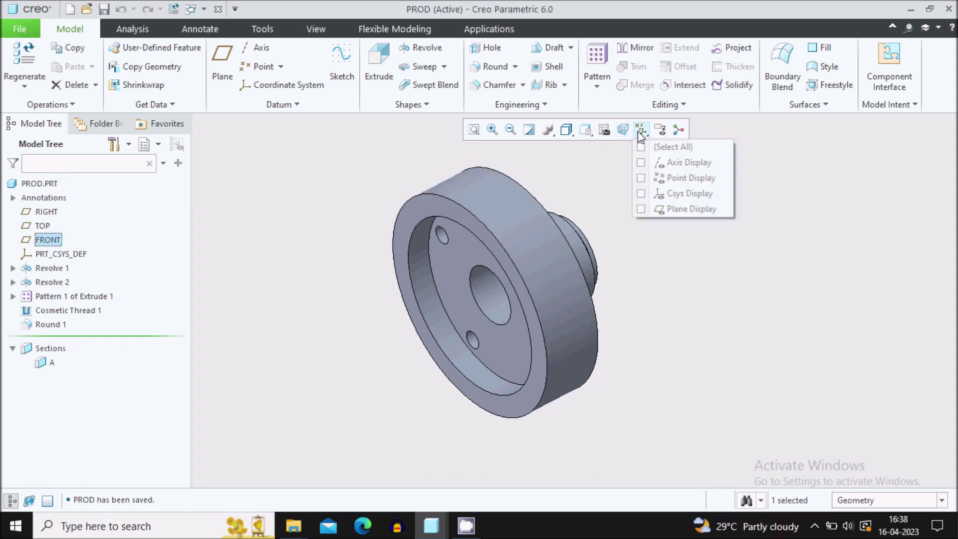
pyautogui.click(686, 213)
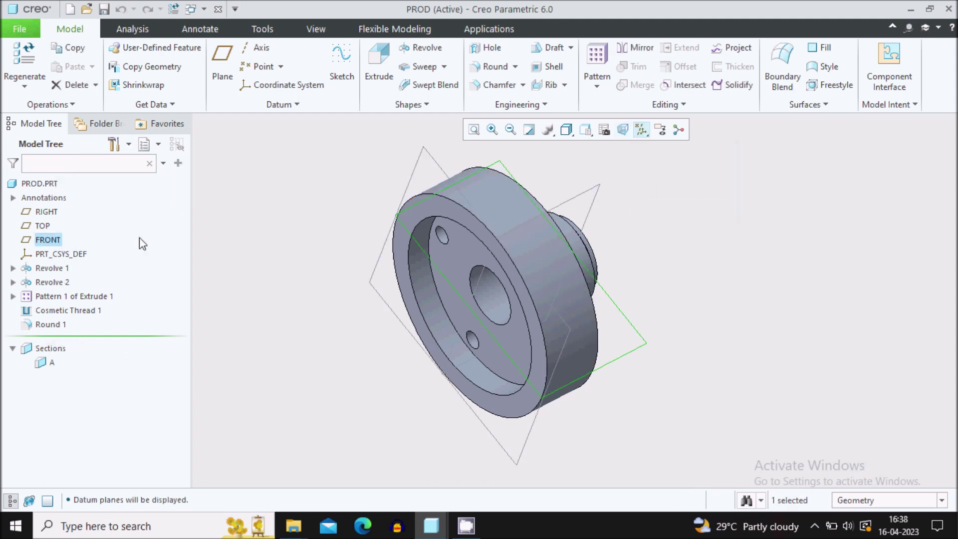
# - Create a new planar cross-section through the flange and rename it B
pyautogui.click(604, 130)
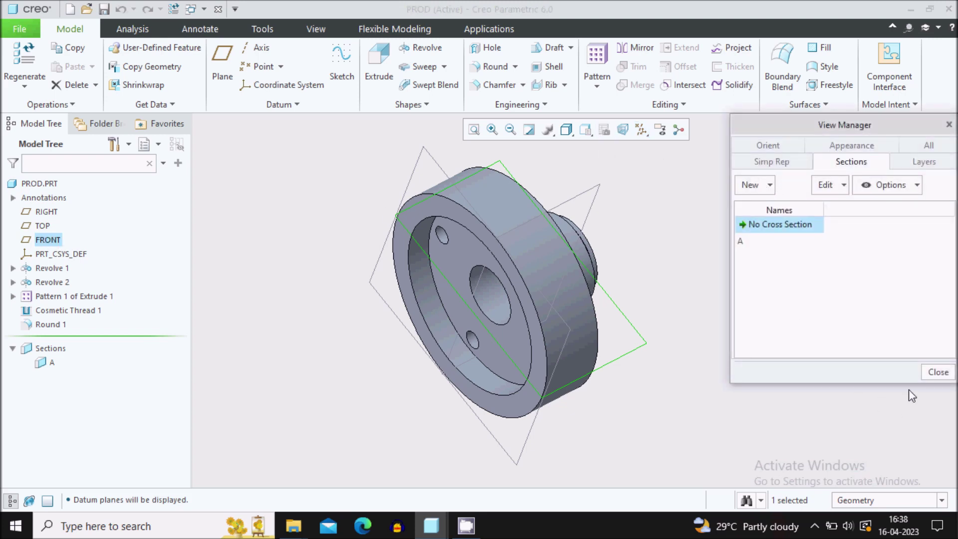
pyautogui.click(761, 187)
pyautogui.click(766, 202)
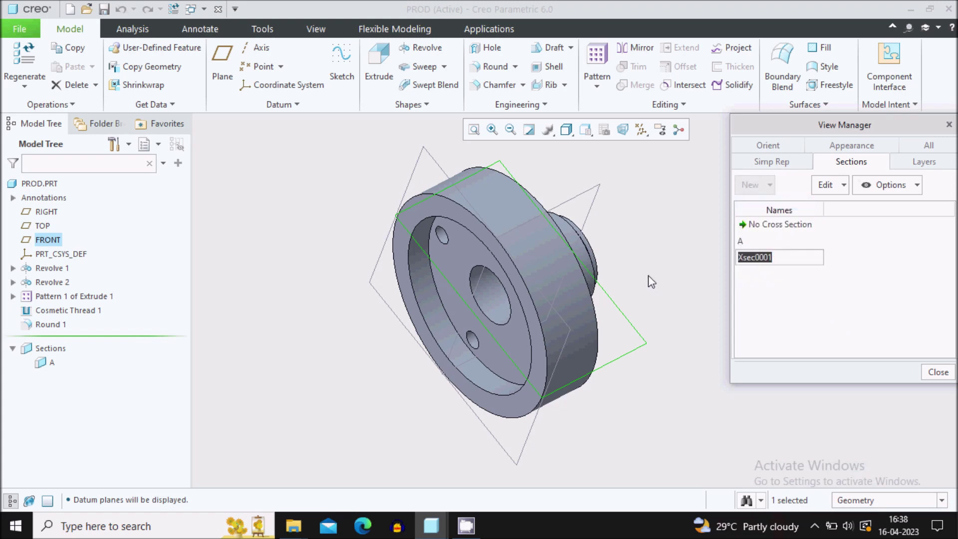
pyautogui.press('Return')
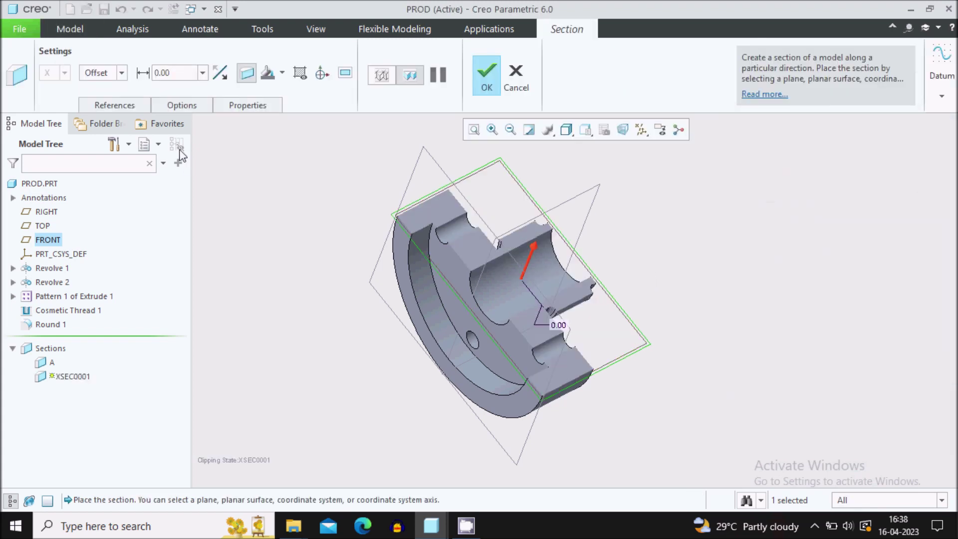
pyautogui.click(235, 103)
pyautogui.moveTo(293, 141); pyautogui.dragTo(225, 141)
pyautogui.write('b')
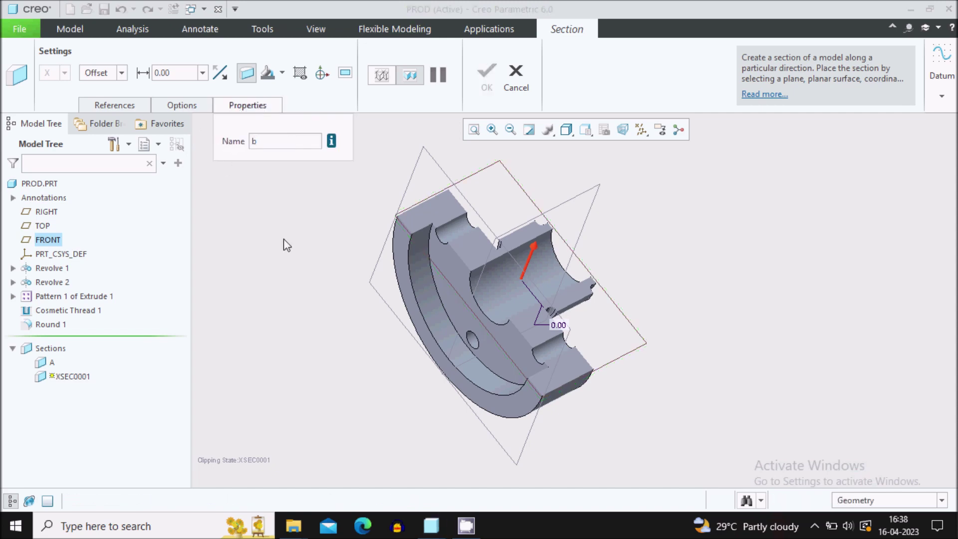
pyautogui.press('BackSpace')
pyautogui.middleClick(315, 250)
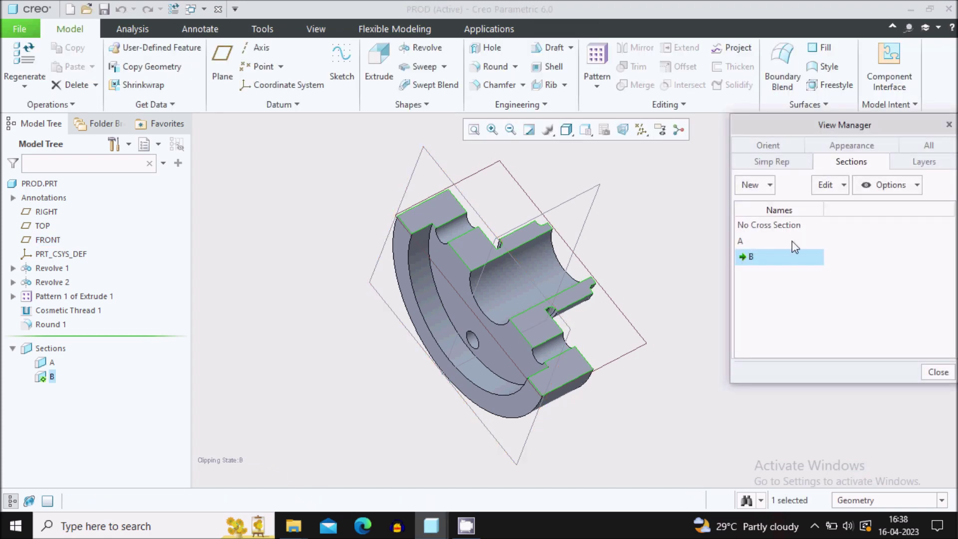
pyautogui.click(937, 372)
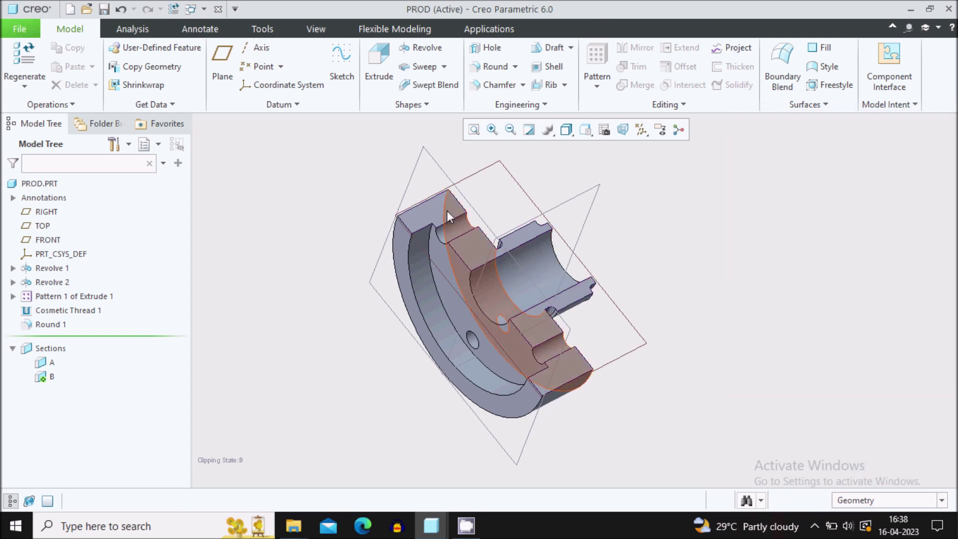
pyautogui.click(604, 130)
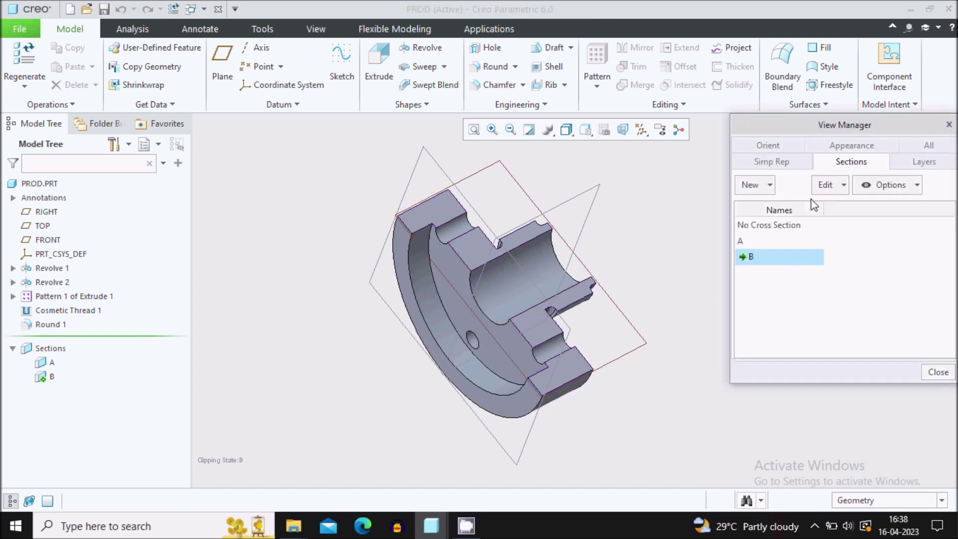
# - Deactivate the cross-section, return to DRW0002 and hide the datum planes
pyautogui.doubleClick(775, 231)
pyautogui.click(937, 372)
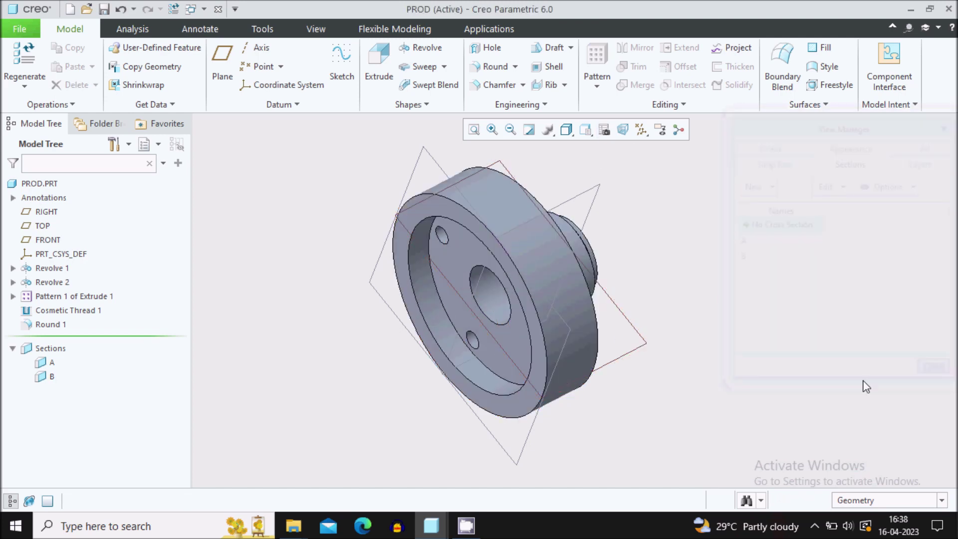
pyautogui.click(205, 10)
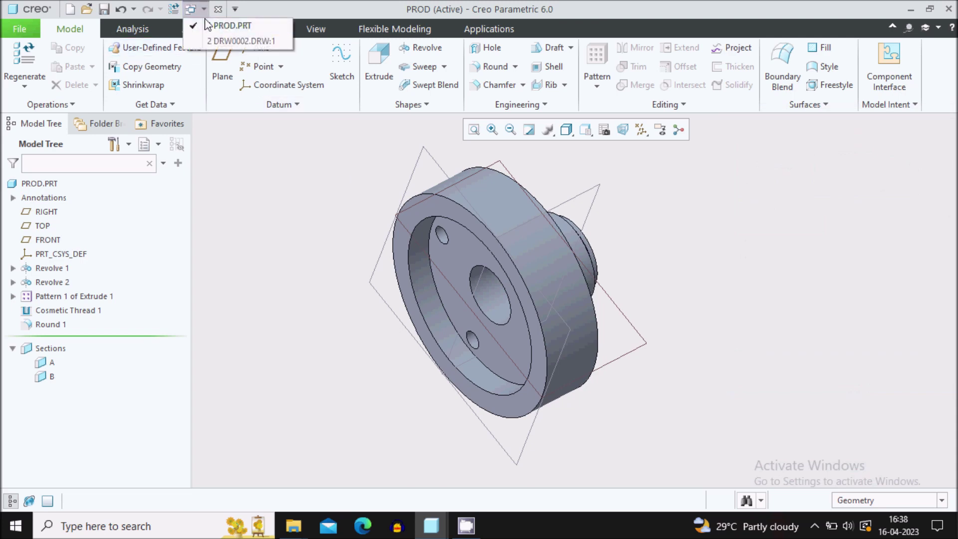
pyautogui.click(220, 38)
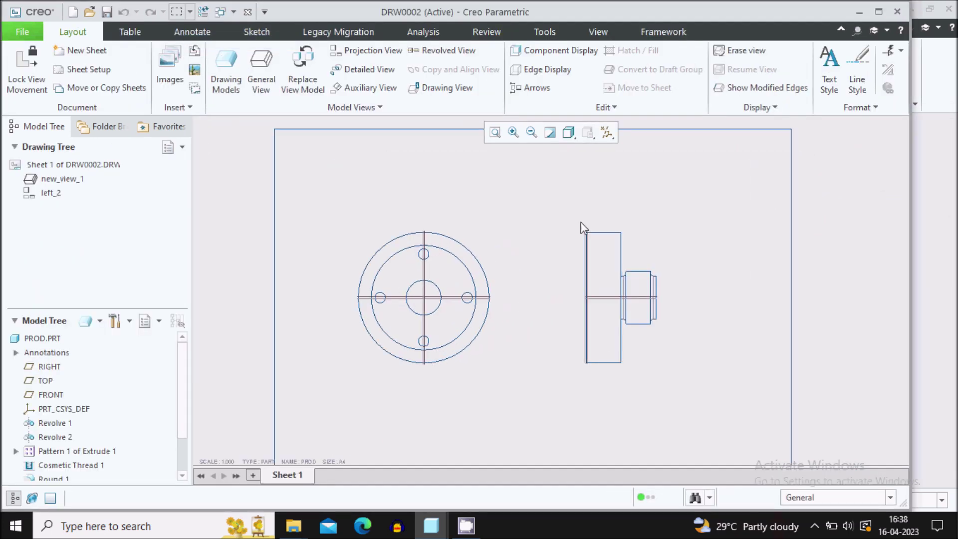
pyautogui.click(607, 132)
pyautogui.click(631, 152)
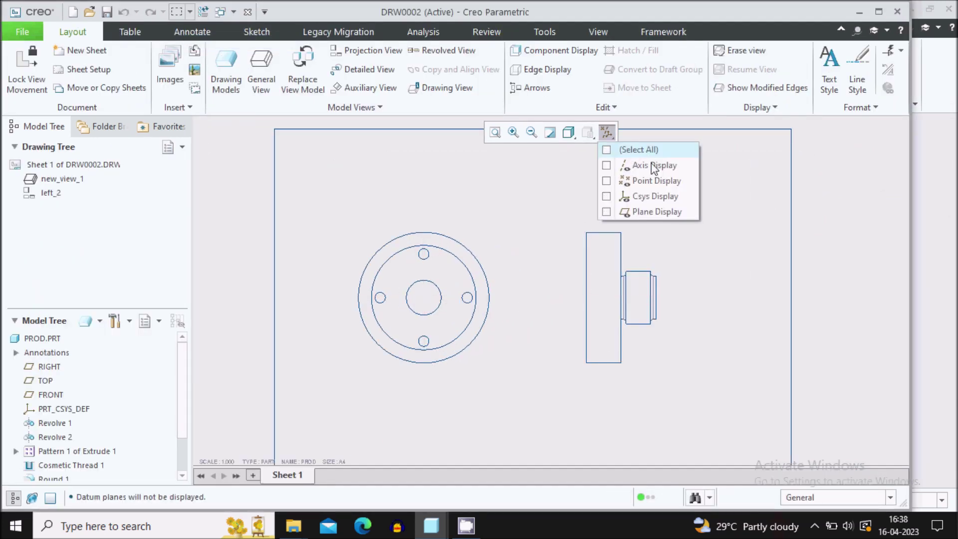
pyautogui.scroll(-2, 643, 337)
# - Make the side view a 2D cross-section using section B
pyautogui.doubleClick(636, 332)
pyautogui.click(616, 203)
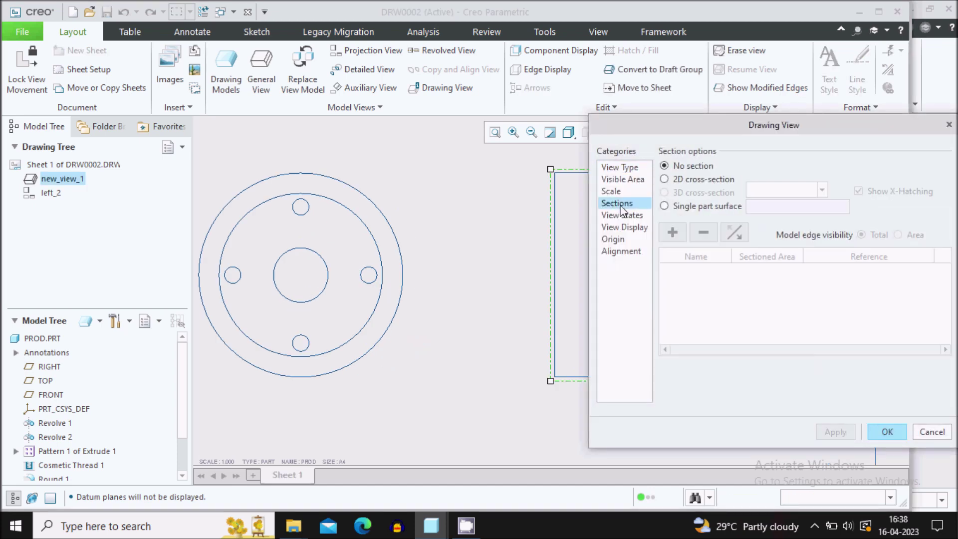
pyautogui.click(664, 179)
pyautogui.click(673, 233)
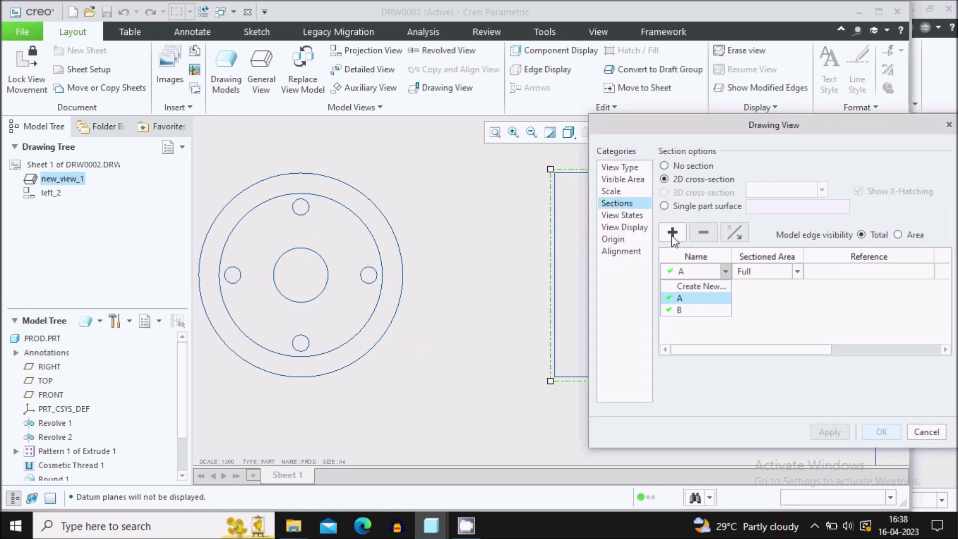
pyautogui.click(679, 310)
pyautogui.moveTo(551, 294); pyautogui.dragTo(362, 295, button='middle')
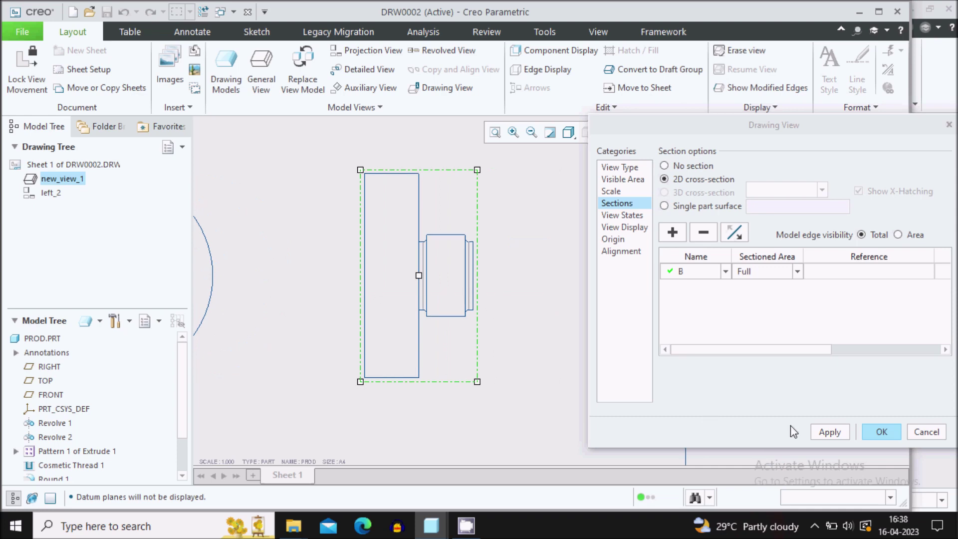
pyautogui.click(819, 434)
# - Show the B-B cutting-plane arrows on the circular front view
pyautogui.moveTo(263, 312); pyautogui.dragTo(533, 339, button='middle')
pyautogui.scroll(-1, 366, 272)
pyautogui.moveTo(808, 349); pyautogui.dragTo(944, 352)
pyautogui.click(890, 271)
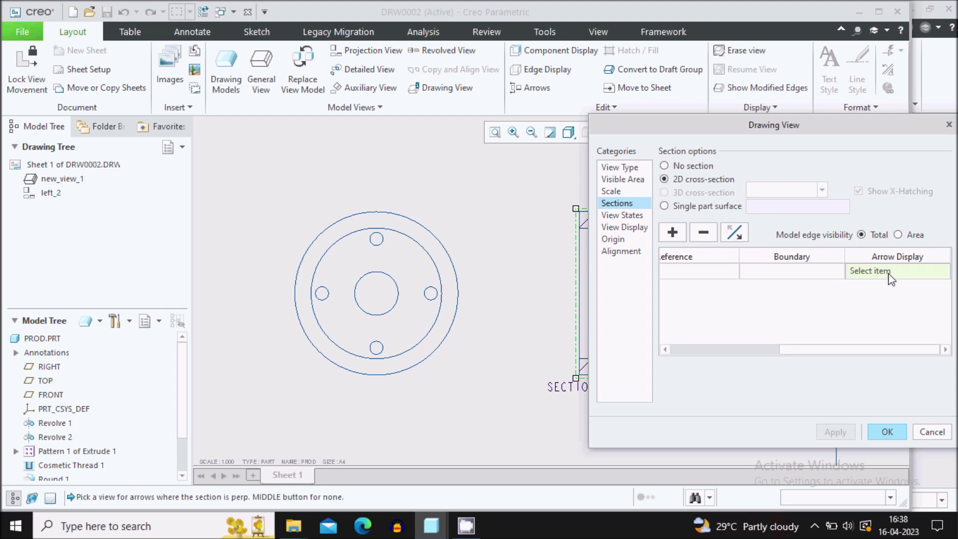
pyautogui.click(428, 364)
pyautogui.click(834, 433)
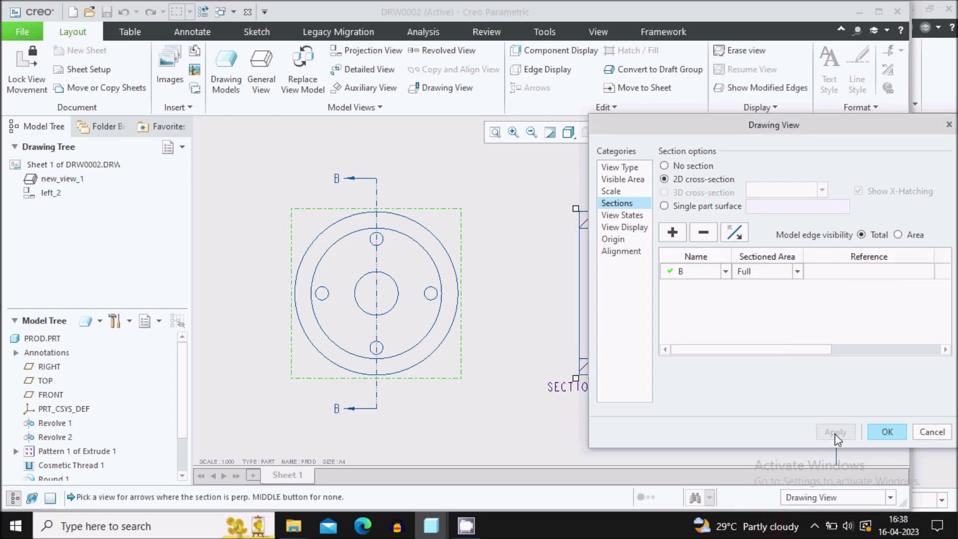
pyautogui.click(888, 433)
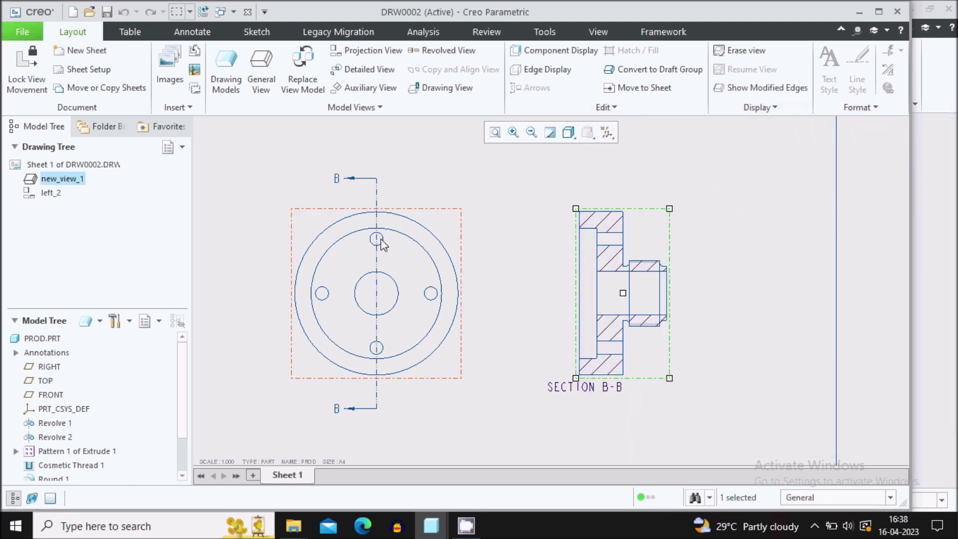
# - Move the SECTION B-B label lower on the sheet
pyautogui.scroll(4, 556, 316)
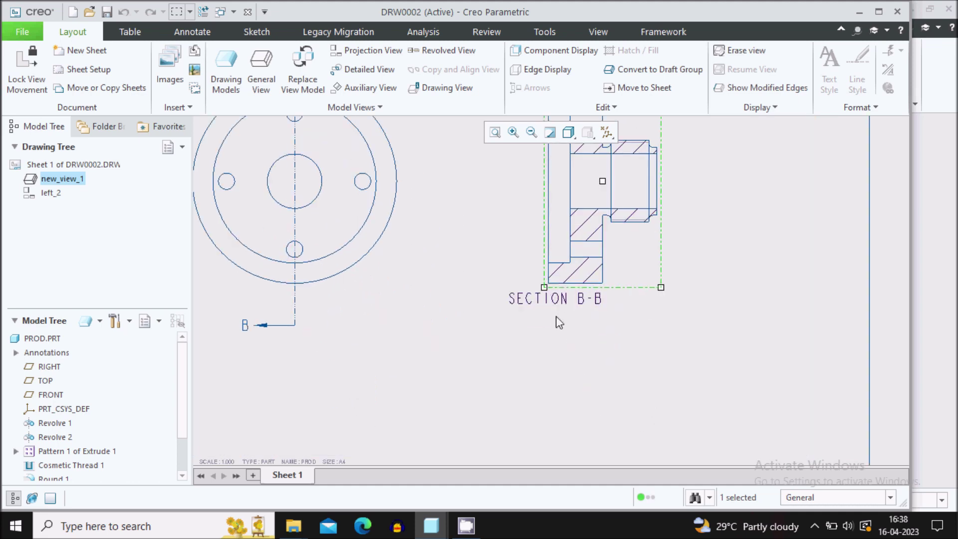
pyautogui.click(573, 298)
pyautogui.moveTo(585, 305); pyautogui.dragTo(636, 376)
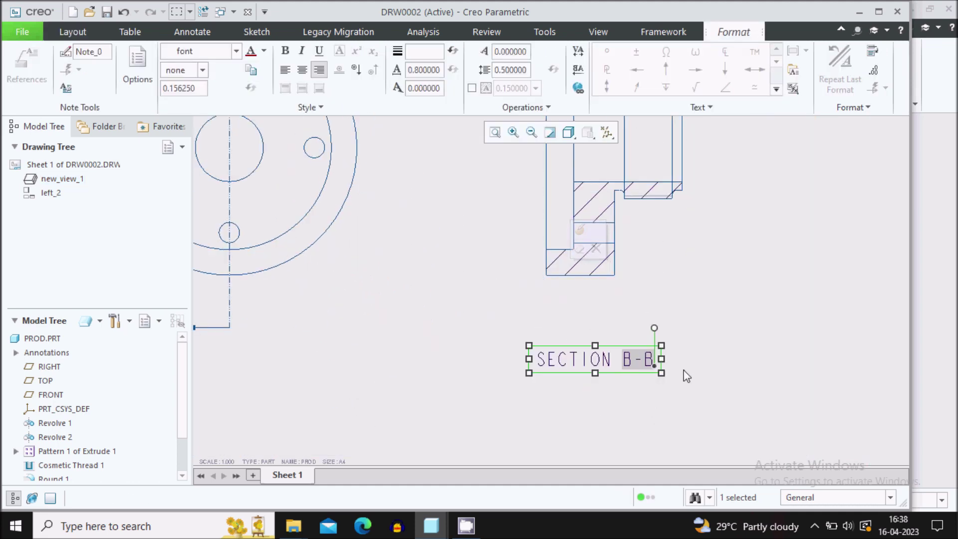
pyautogui.click(723, 349)
pyautogui.scroll(-3, 723, 348)
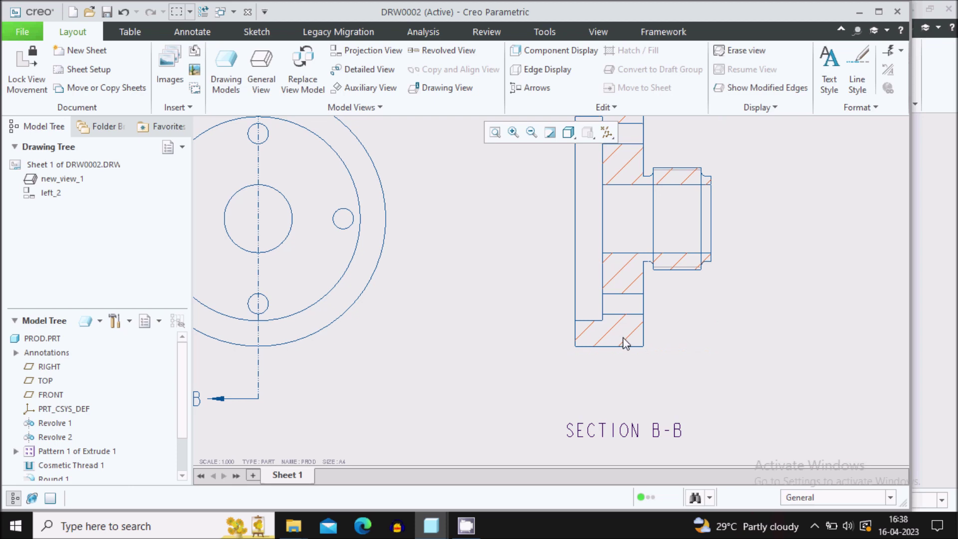
# - Set the section's cross-hatch line spacing to 0.15 and finish editing the hatch
pyautogui.doubleClick(625, 344)
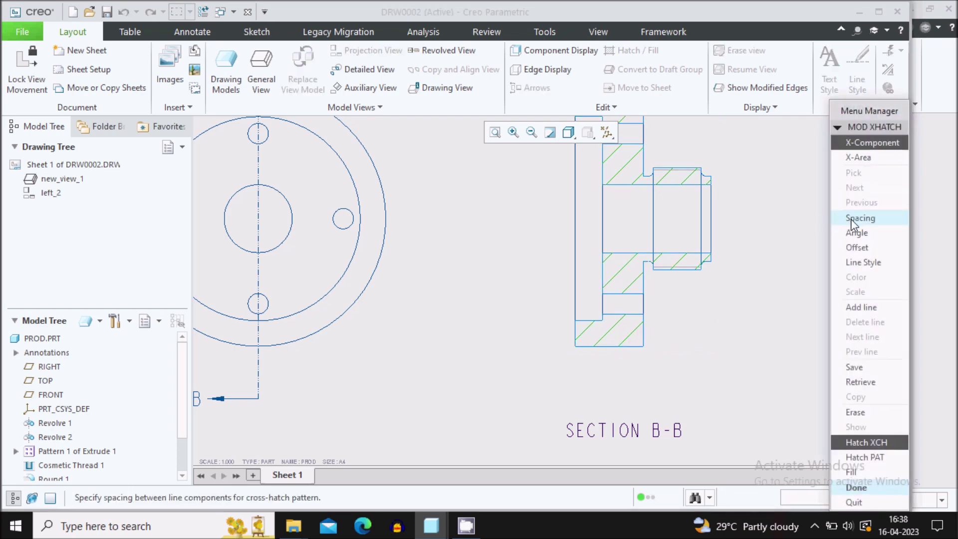
pyautogui.click(852, 220)
pyautogui.click(855, 502)
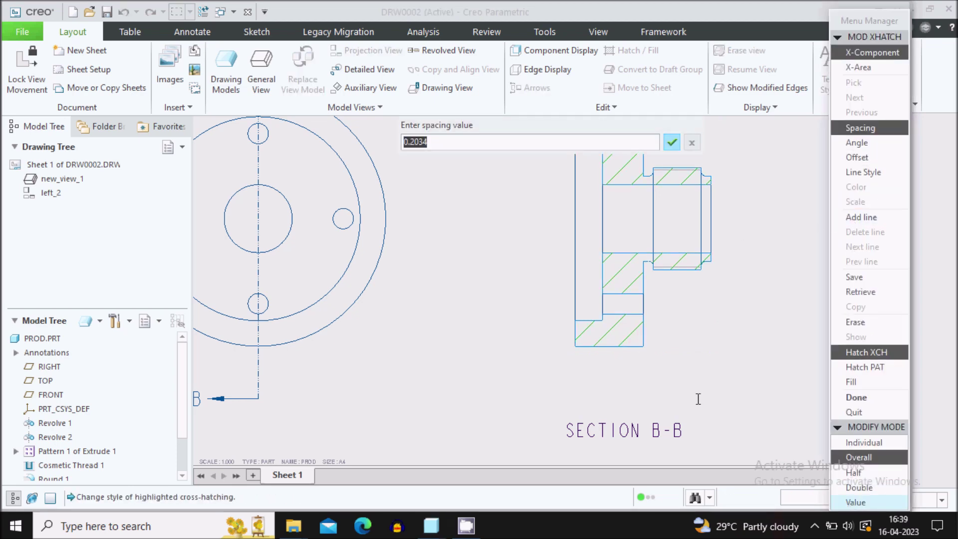
pyautogui.write('0.15')
pyautogui.press('Return')
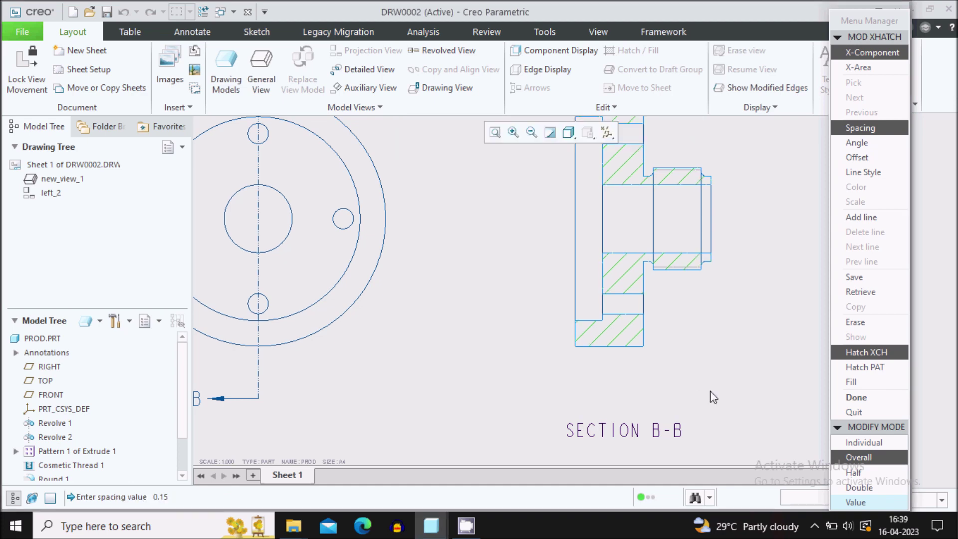
pyautogui.click(863, 398)
pyautogui.scroll(-5, 730, 373)
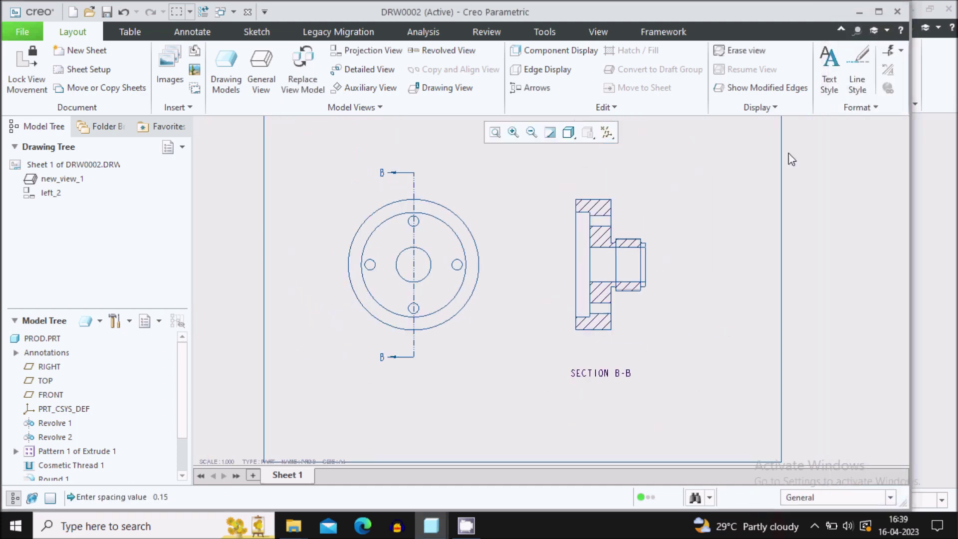
# - Compare the dimensioned reference drawing with the undimensioned flange views
pyautogui.moveTo(499, 302); pyautogui.dragTo(705, 319, button='middle')
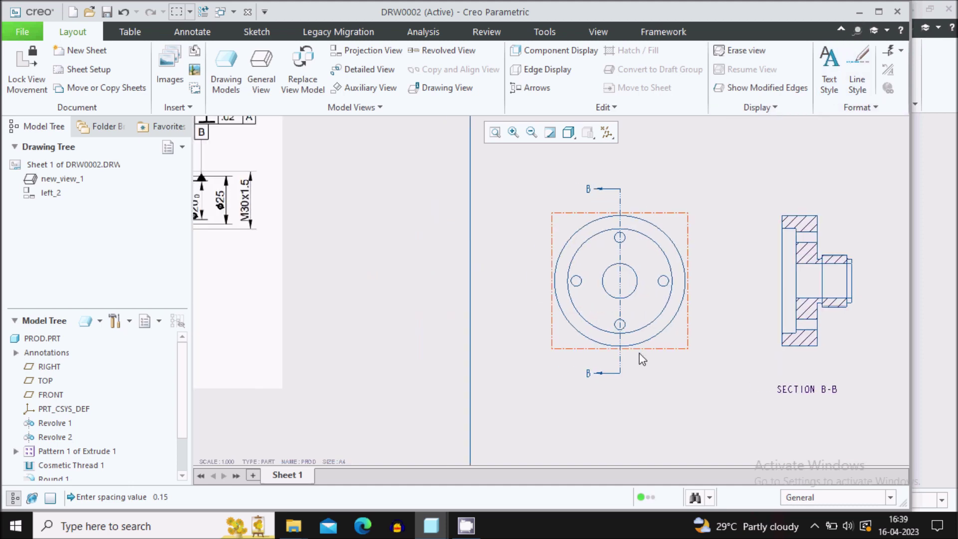
pyautogui.moveTo(385, 256); pyautogui.dragTo(748, 337, button='middle')
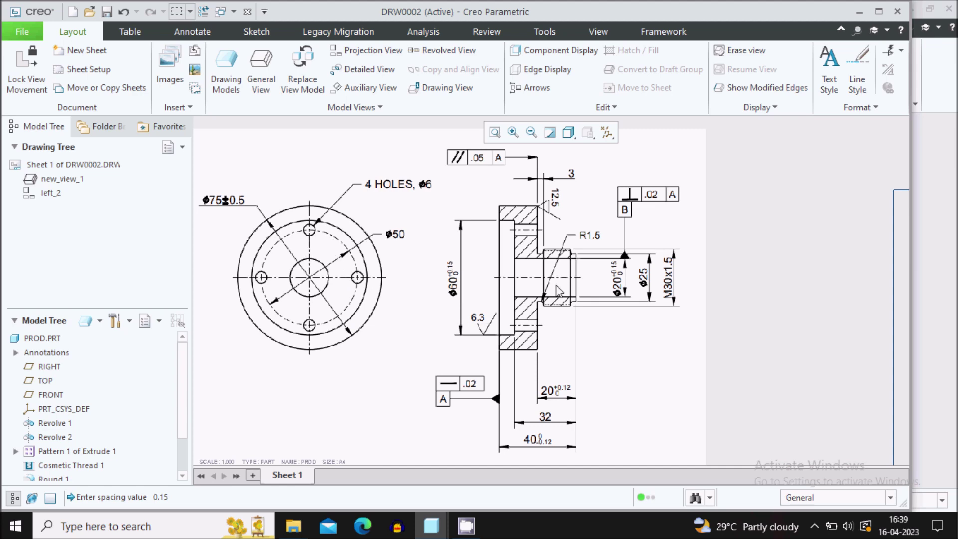
pyautogui.moveTo(813, 329); pyautogui.dragTo(255, 268, button='middle')
pyautogui.scroll(3, 576, 327)
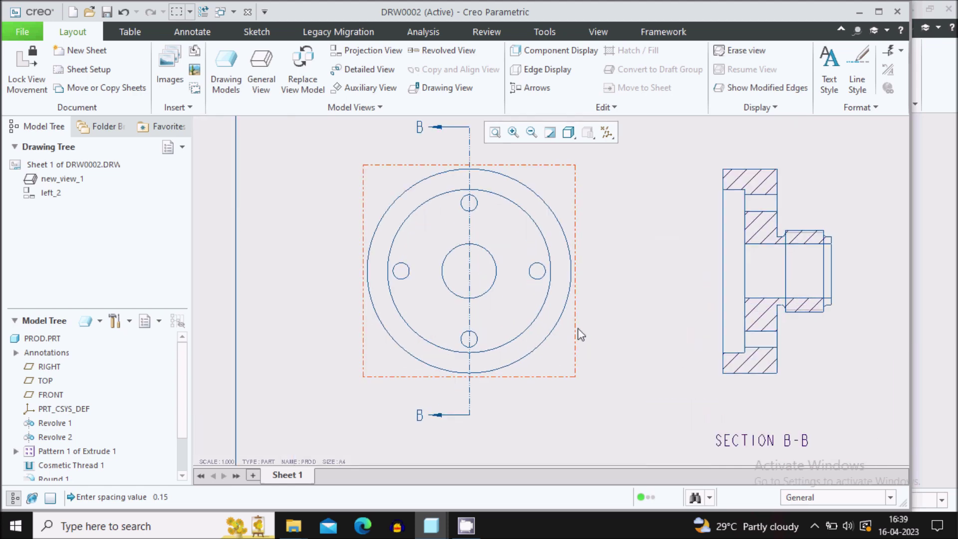
# - Show model axis A_1 as a centre line on the front view
pyautogui.click(194, 32)
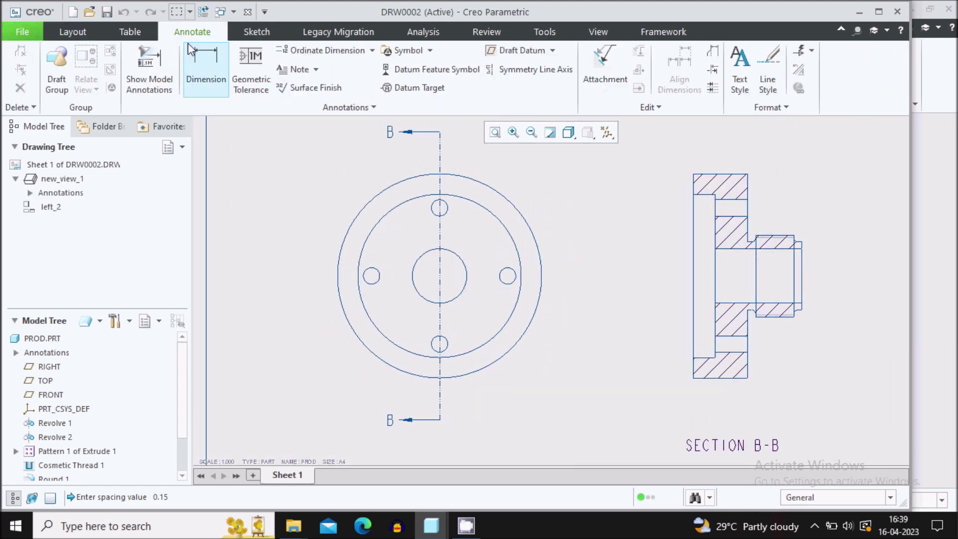
pyautogui.click(164, 69)
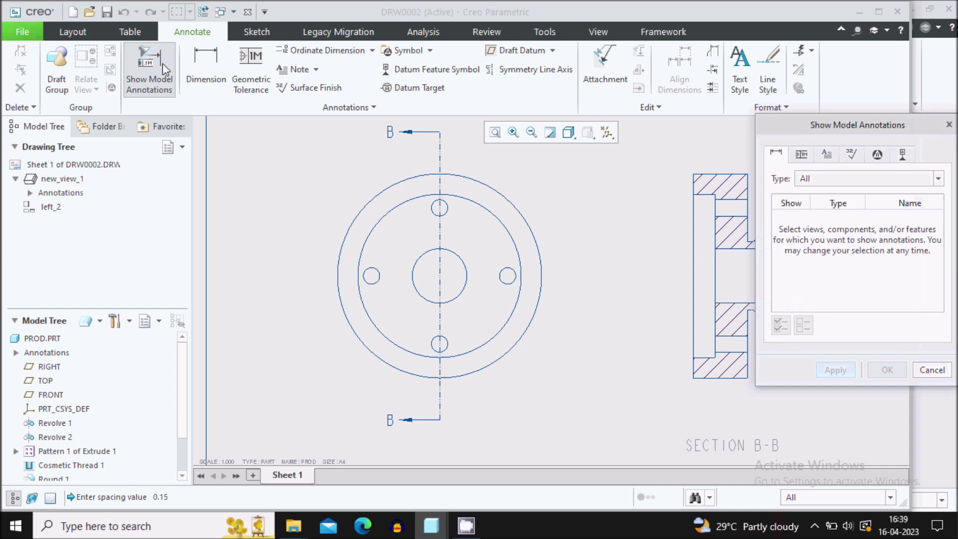
pyautogui.click(903, 161)
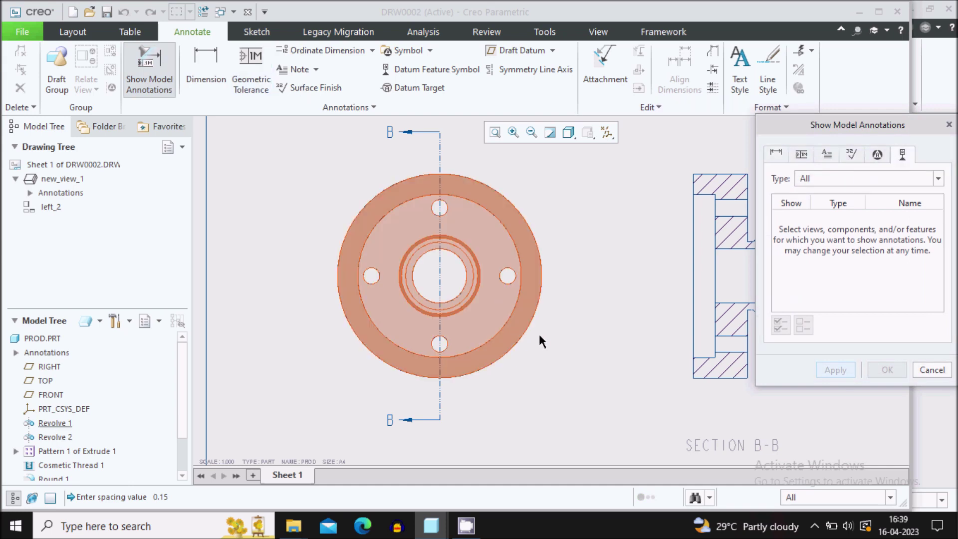
pyautogui.moveTo(538, 332); pyautogui.dragTo(493, 316)
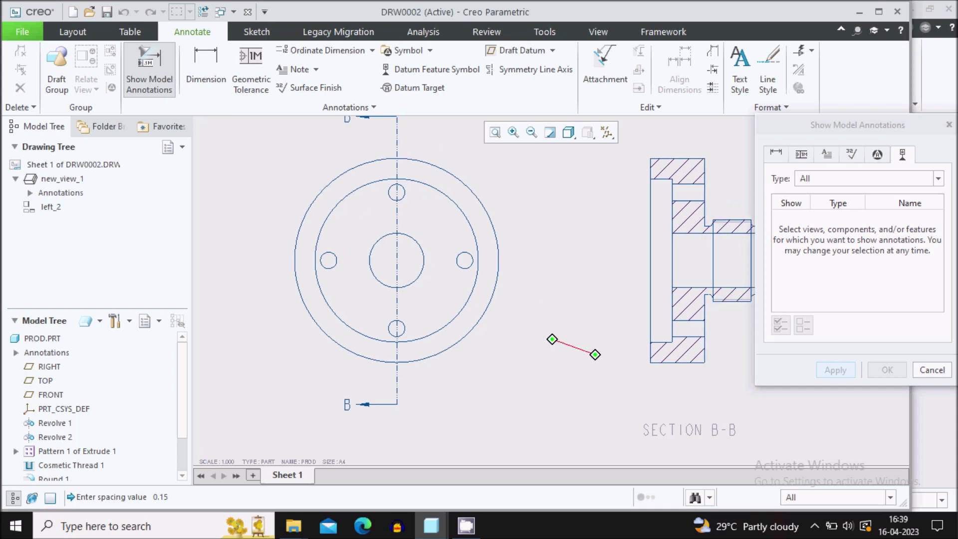
pyautogui.click(496, 347)
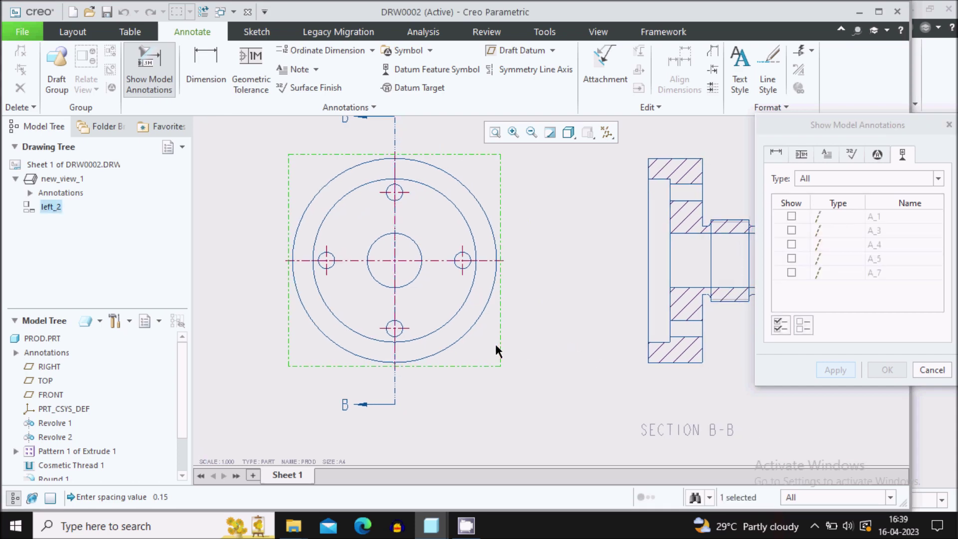
pyautogui.moveTo(410, 271); pyautogui.dragTo(427, 319)
pyautogui.click(424, 310)
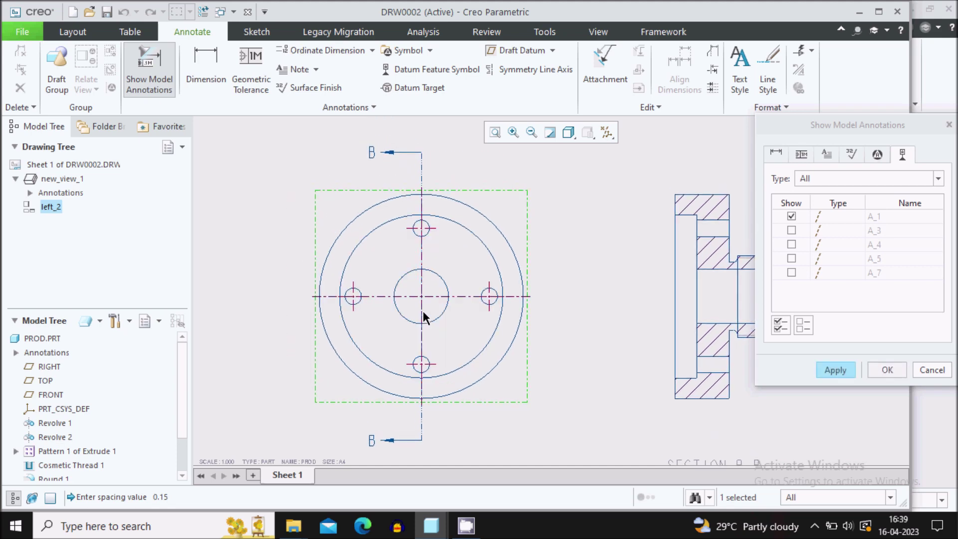
pyautogui.click(835, 370)
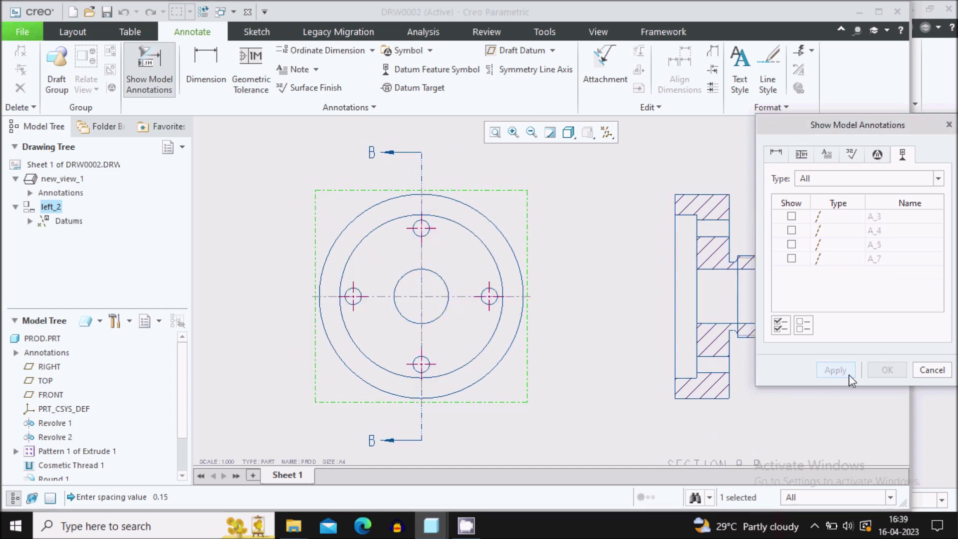
pyautogui.click(932, 371)
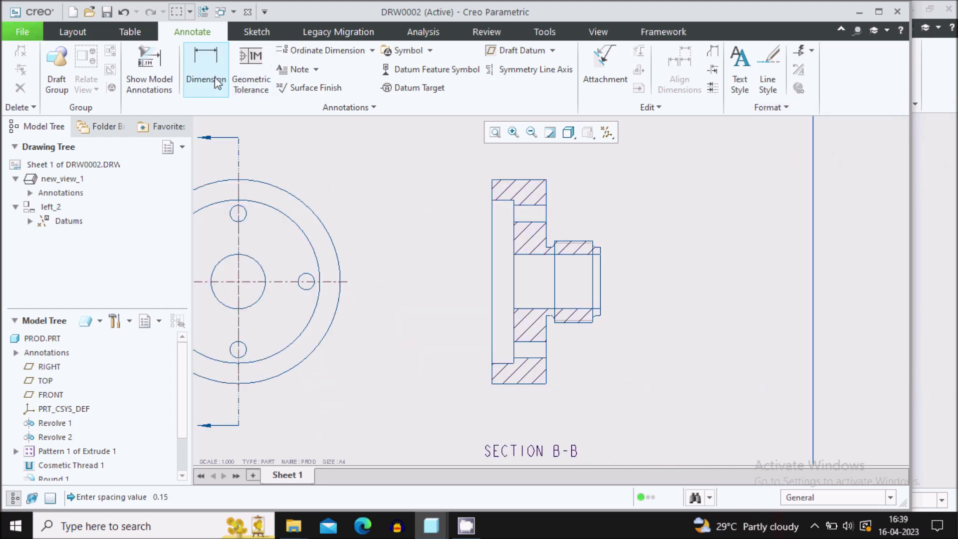
# - Show centre axis A_1 and hole axis A_3 on the Section B-B view
pyautogui.click(149, 75)
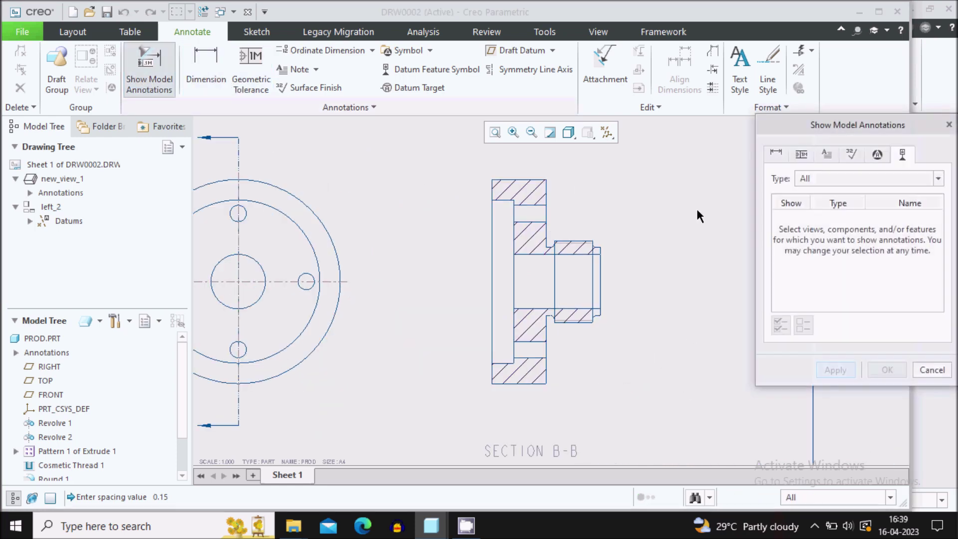
pyautogui.click(575, 355)
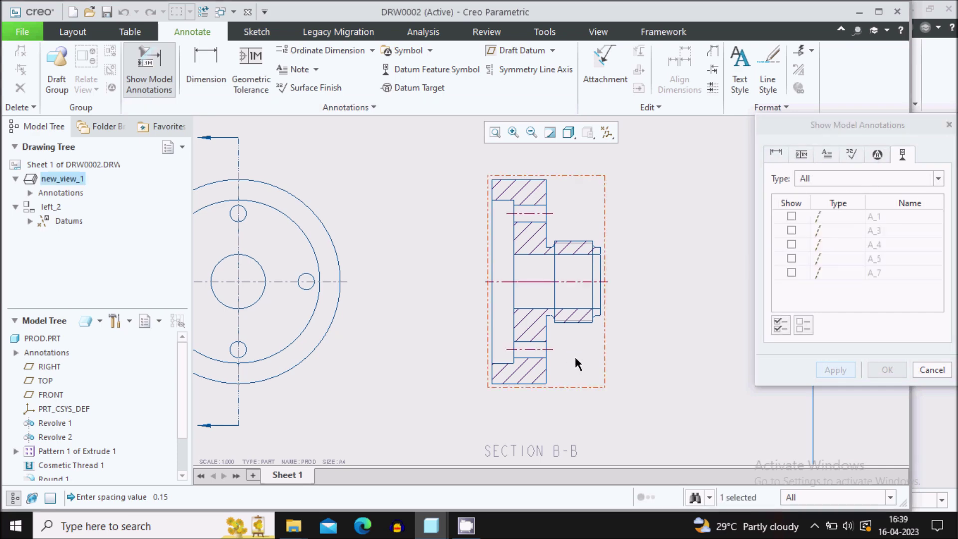
pyautogui.scroll(-2, 571, 329)
pyautogui.click(515, 268)
pyautogui.click(522, 183)
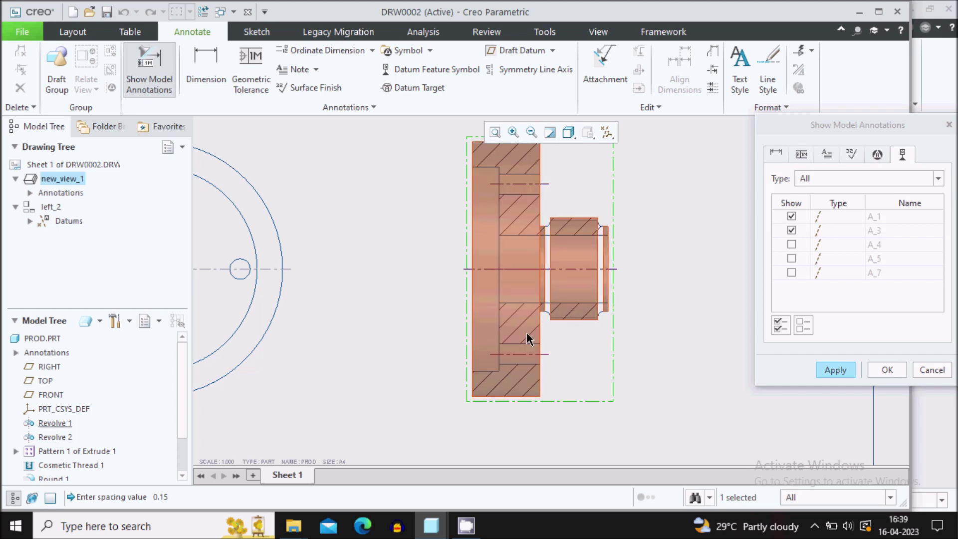
pyautogui.click(835, 370)
pyautogui.click(931, 370)
# - Pan and zoom past the reference drawing to frame the front and section views
pyautogui.scroll(-3, 665, 363)
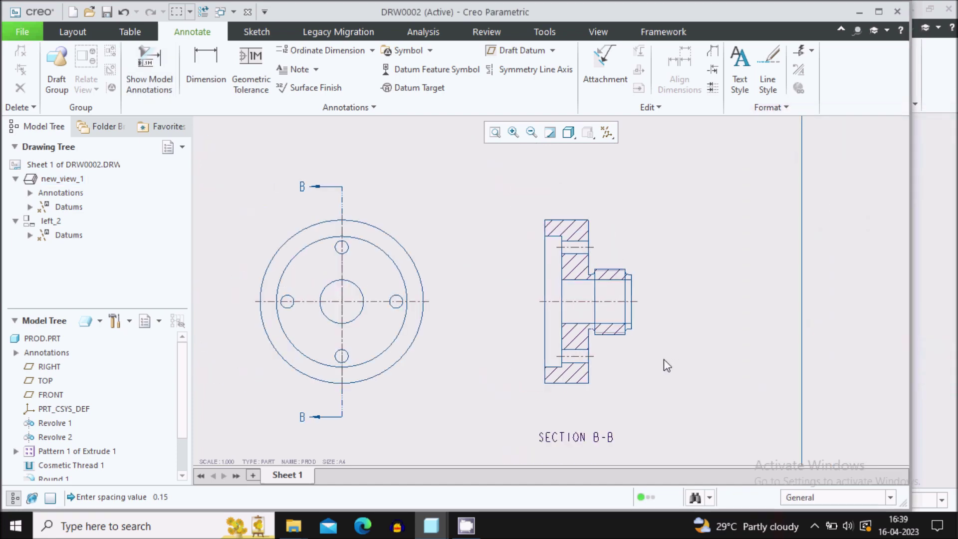
pyautogui.keyDown('ctrl'); pyautogui.moveTo(484, 381); pyautogui.dragTo(528, 329, button='middle'); pyautogui.keyUp('ctrl')
pyautogui.moveTo(594, 337)
pyautogui.keyDown('ctrl'); pyautogui.mouseDown(button='middle')
pyautogui.moveTo(637, 364)
pyautogui.moveTo(697, 377)
pyautogui.mouseUp(button='middle'); pyautogui.keyUp('ctrl')
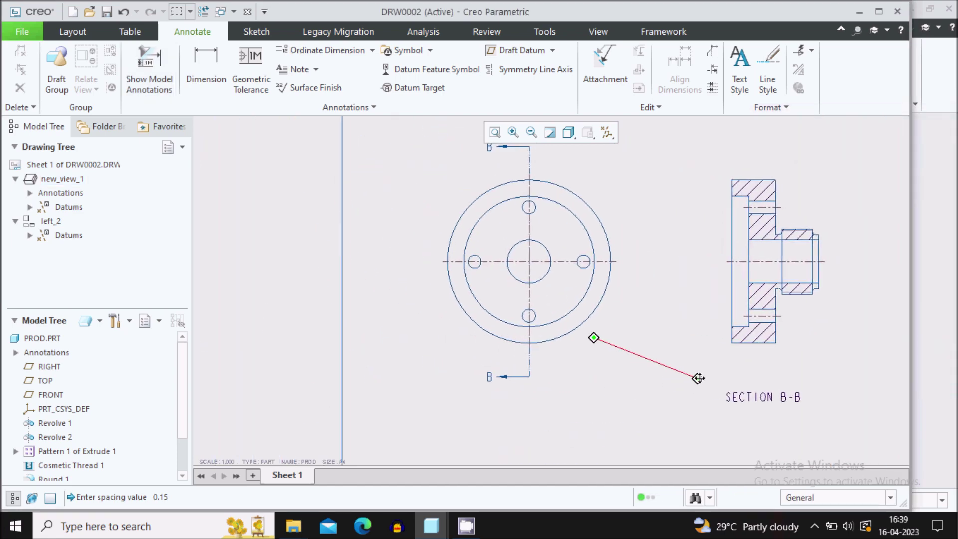
pyautogui.scroll(-3, 648, 382)
pyautogui.moveTo(421, 368)
pyautogui.keyDown('ctrl'); pyautogui.mouseDown(button='middle')
pyautogui.moveTo(723, 378)
pyautogui.moveTo(600, 366)
pyautogui.mouseUp(button='middle'); pyautogui.keyUp('ctrl')
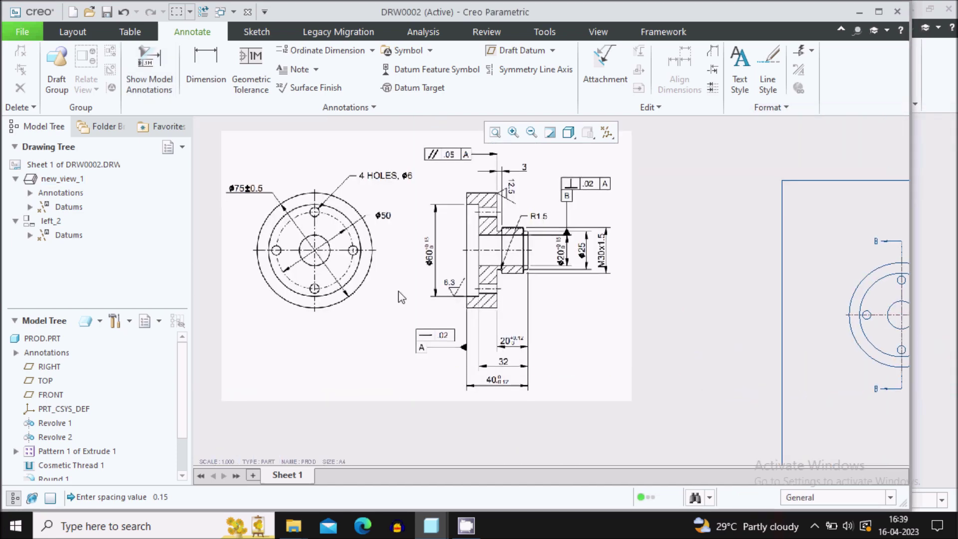
pyautogui.moveTo(696, 338)
pyautogui.mouseDown(button='middle')
pyautogui.moveTo(445, 330)
pyautogui.moveTo(777, 351)
pyautogui.mouseUp(button='middle')
pyautogui.moveTo(838, 354)
pyautogui.keyDown('ctrl'); pyautogui.mouseDown(button='middle')
pyautogui.moveTo(825, 346)
pyautogui.moveTo(612, 397)
pyautogui.mouseUp(button='middle'); pyautogui.keyUp('ctrl')
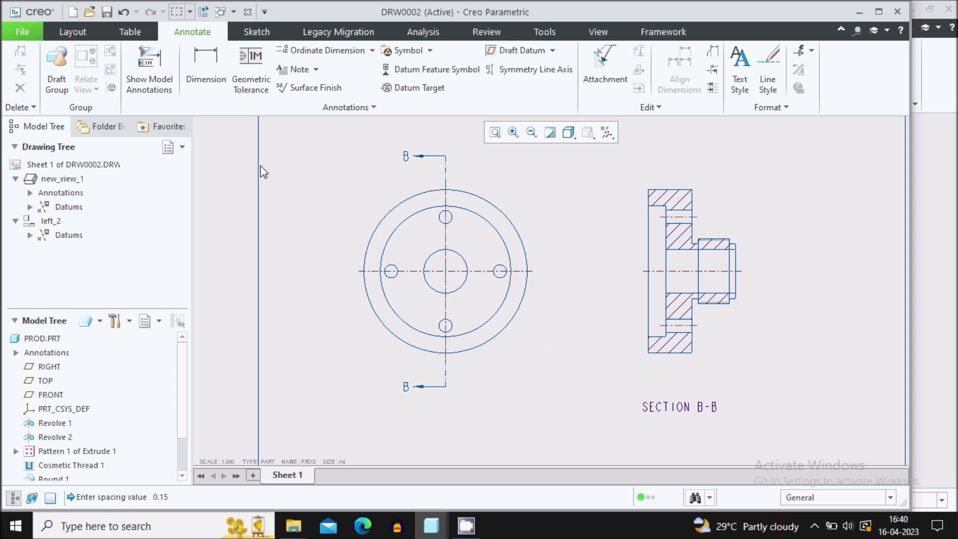
# - Preview Section B-B's model dimensions d1–d7 in Show Model Annotations
pyautogui.click(159, 85)
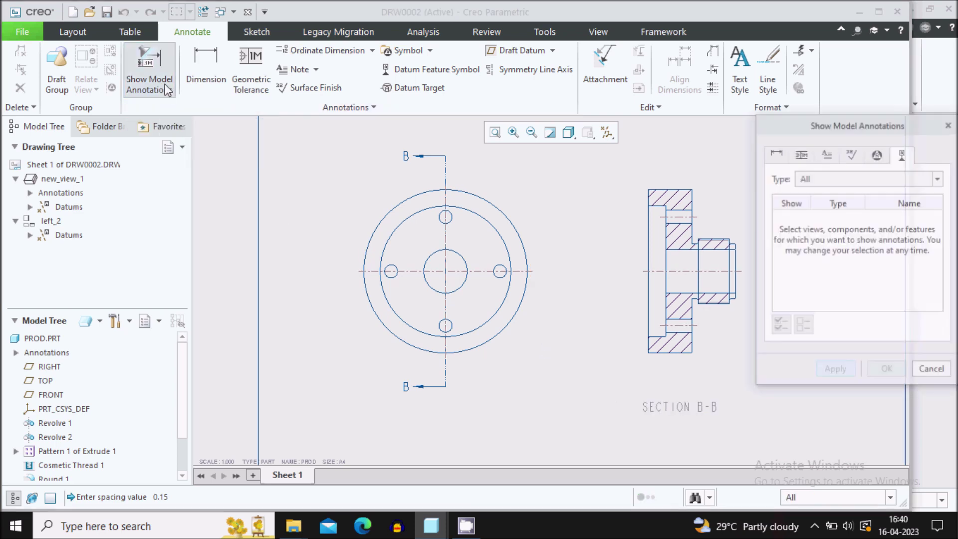
pyautogui.moveTo(593, 273); pyautogui.dragTo(409, 275, button='middle')
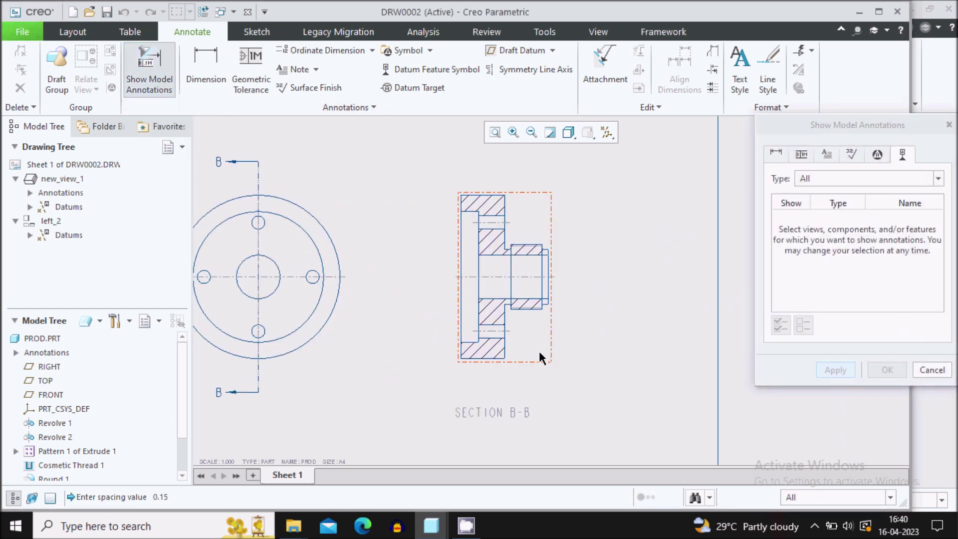
pyautogui.click(539, 354)
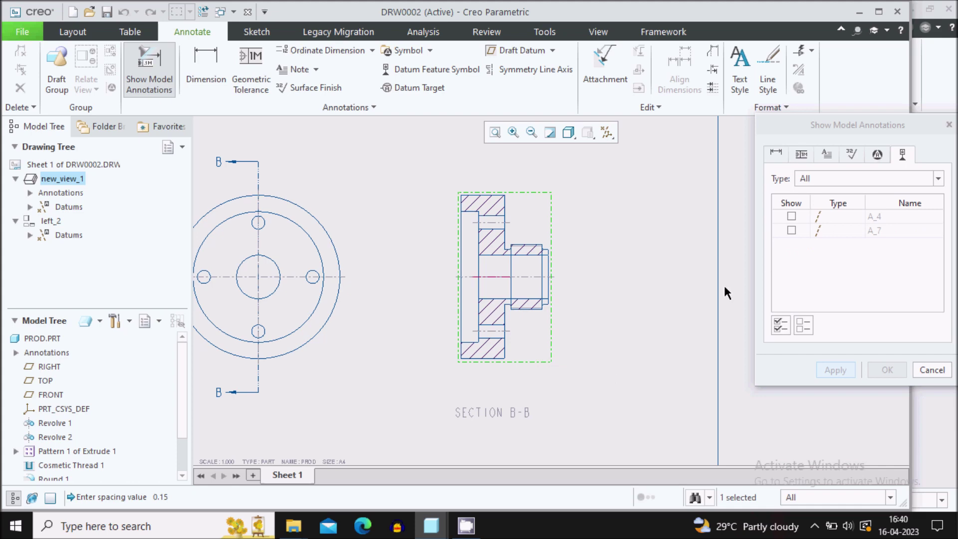
pyautogui.click(776, 155)
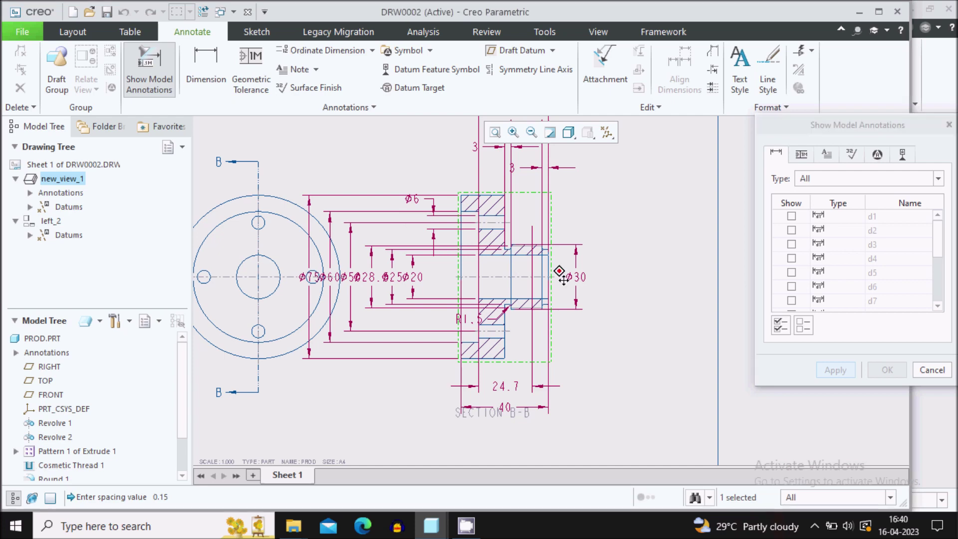
# - Mark the Ø25 diameter dimension (d2) to be shown on Section B-B
pyautogui.moveTo(567, 274); pyautogui.dragTo(602, 325, button='middle')
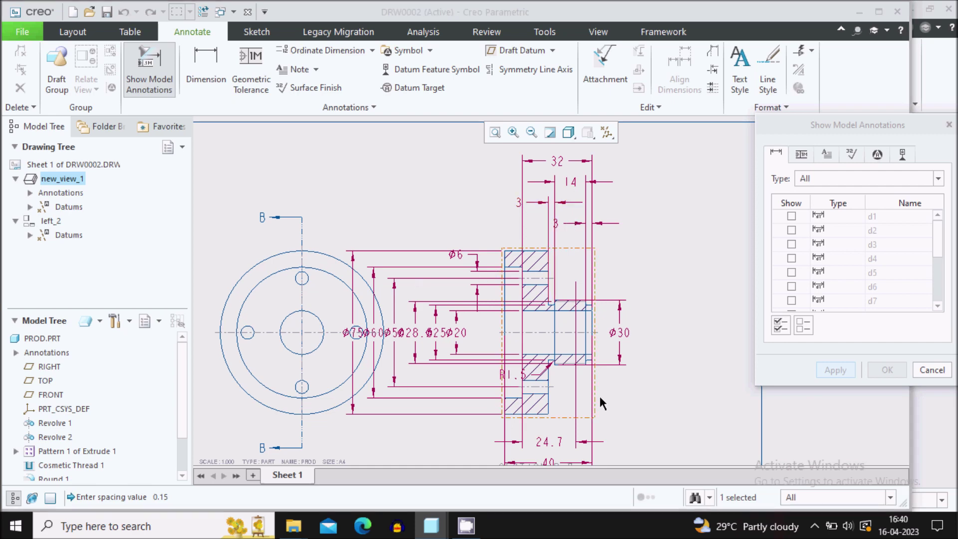
pyautogui.scroll(3, 651, 344)
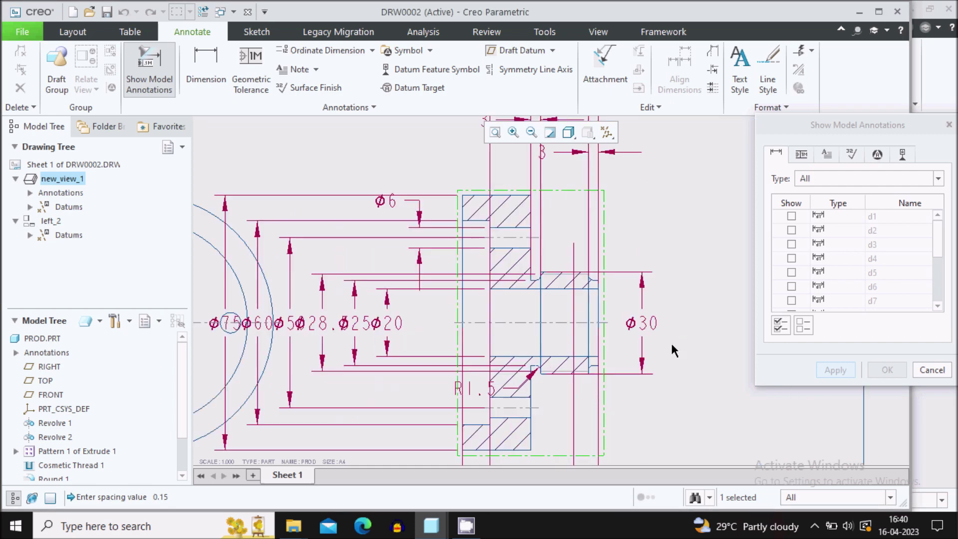
pyautogui.click(647, 324)
pyautogui.moveTo(400, 343); pyautogui.dragTo(541, 339, button='middle')
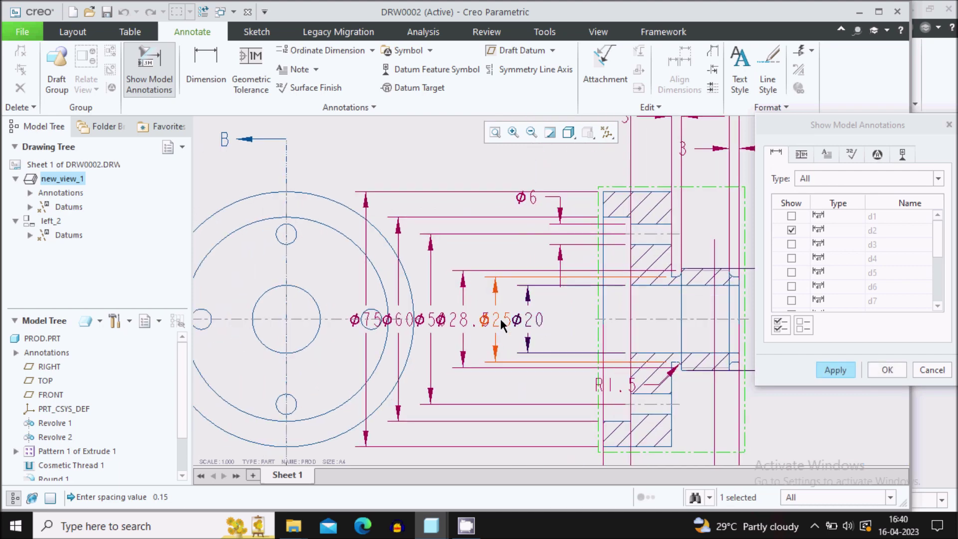